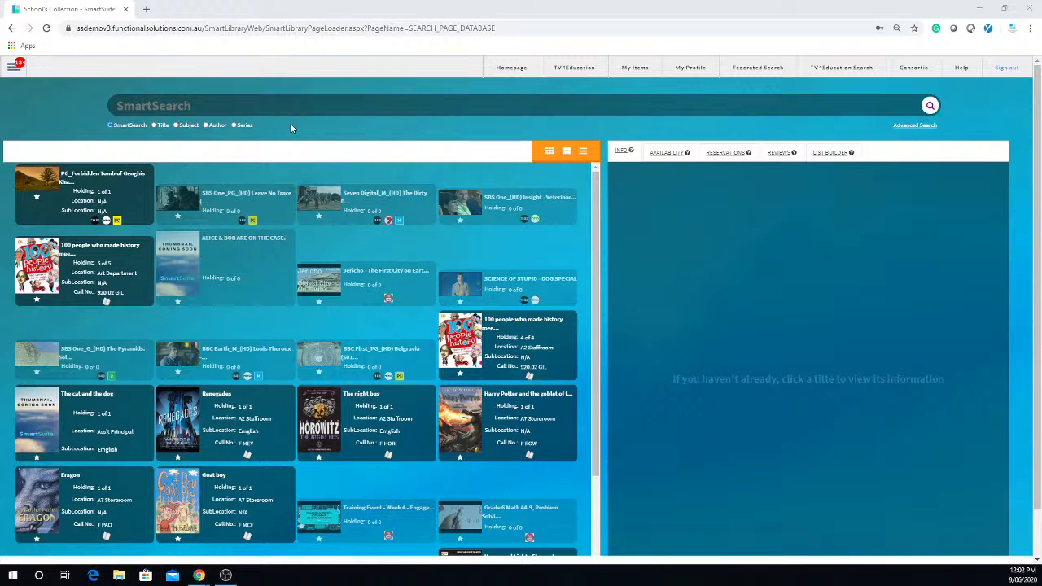
Step: Search SmartSearch for 'world' (World population), then refine to 'world war' and load more results
left_click(290, 105)
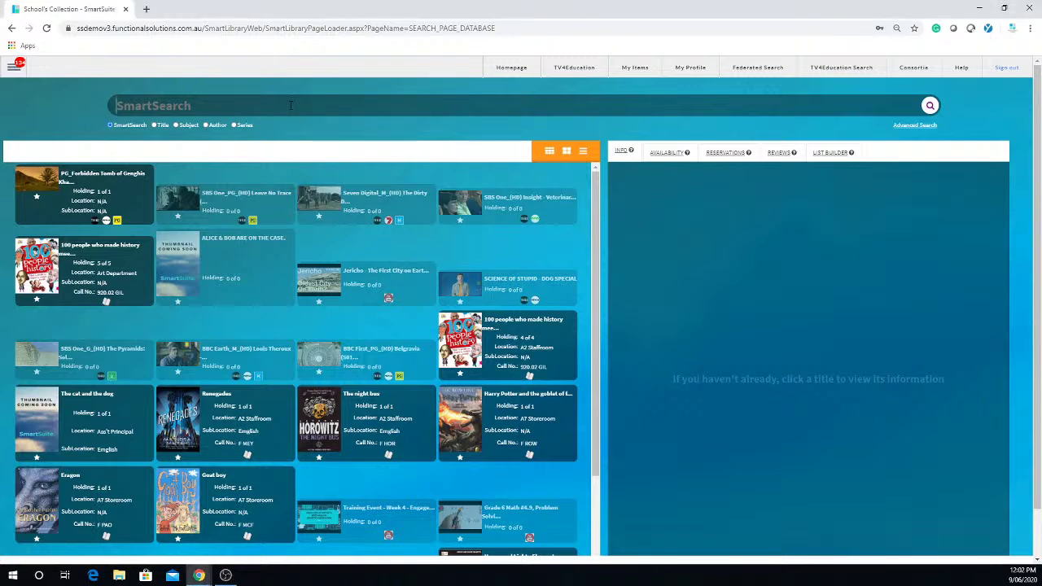
type("world")
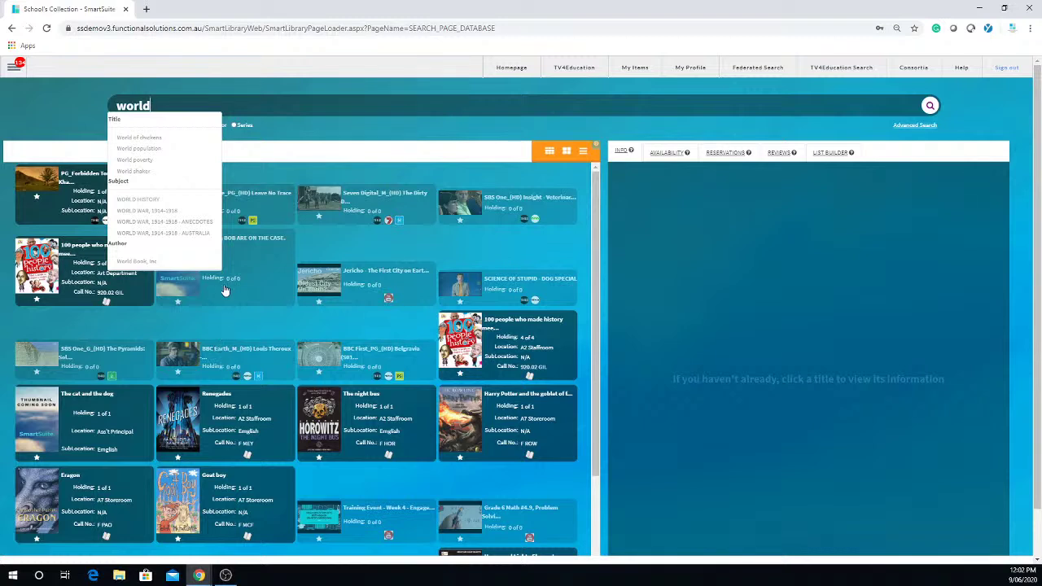
left_click(146, 151)
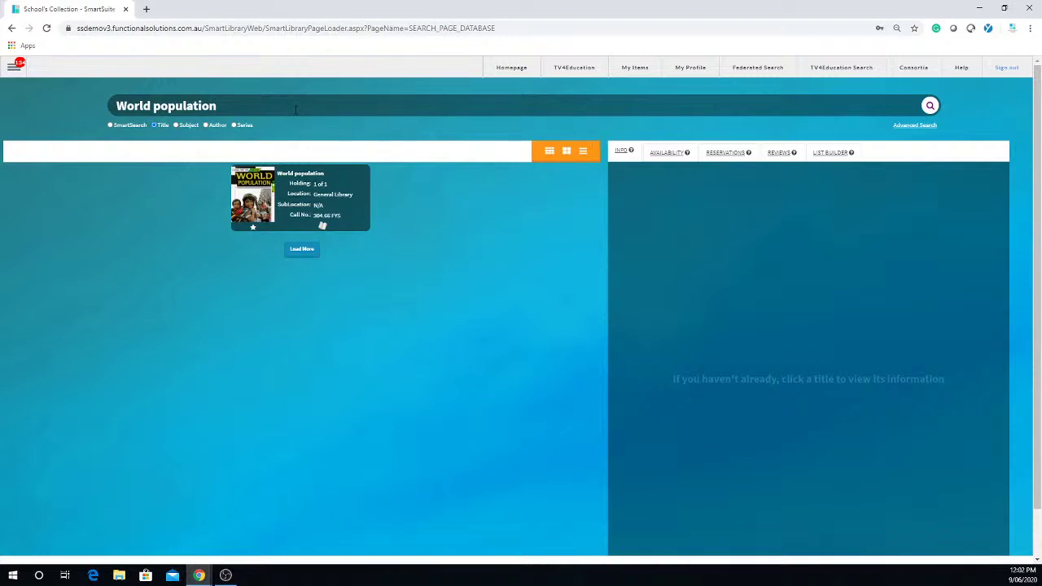
key("BackSpace")
key("BackSpace")
key("BackSpace")
key("BackSpace")
key("BackSpace")
key("BackSpace")
key("BackSpace")
key("BackSpace")
key("BackSpace")
key("BackSpace")
key("BackSpace")
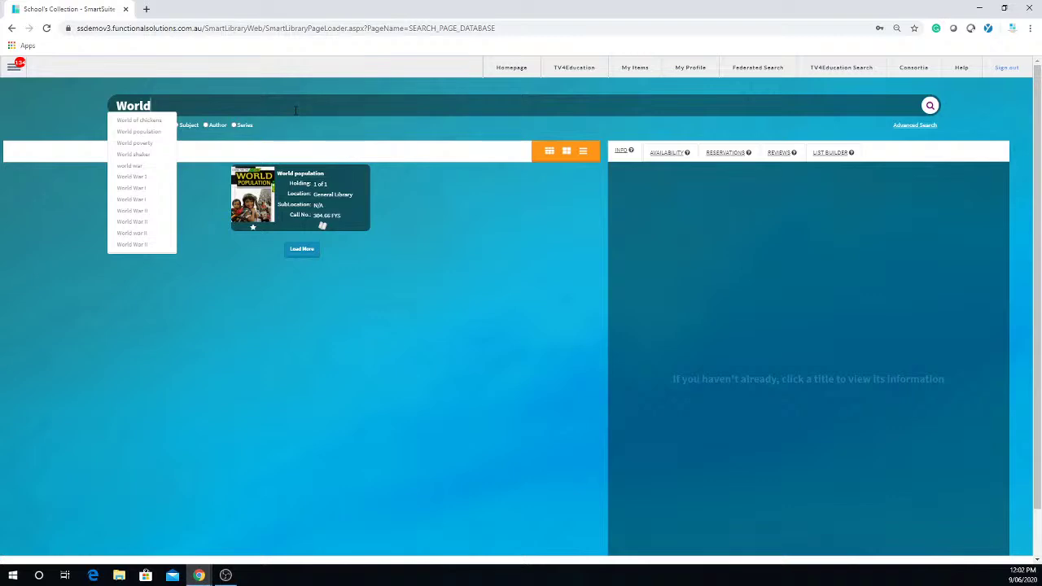
left_click(150, 170)
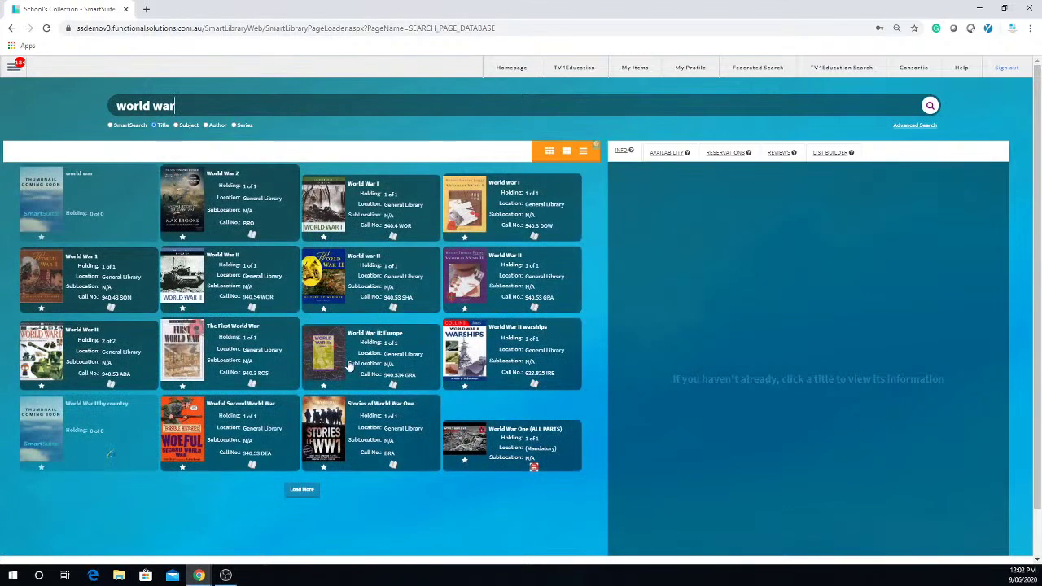
left_click(301, 490)
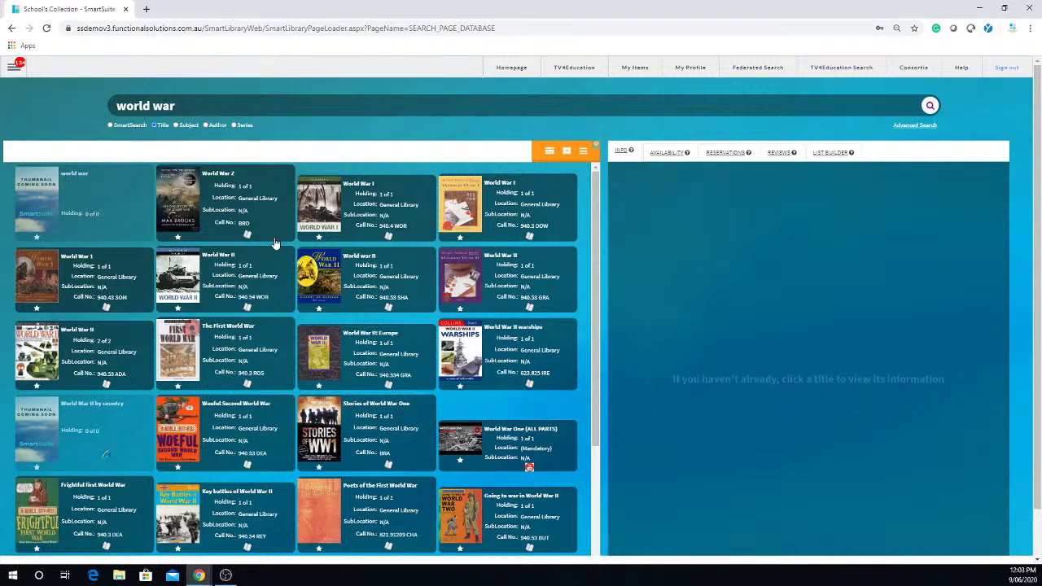
Step: Open World War Z in the catalogue editor, look through its tabs, and focus the empty Author 2 field
left_click(219, 201)
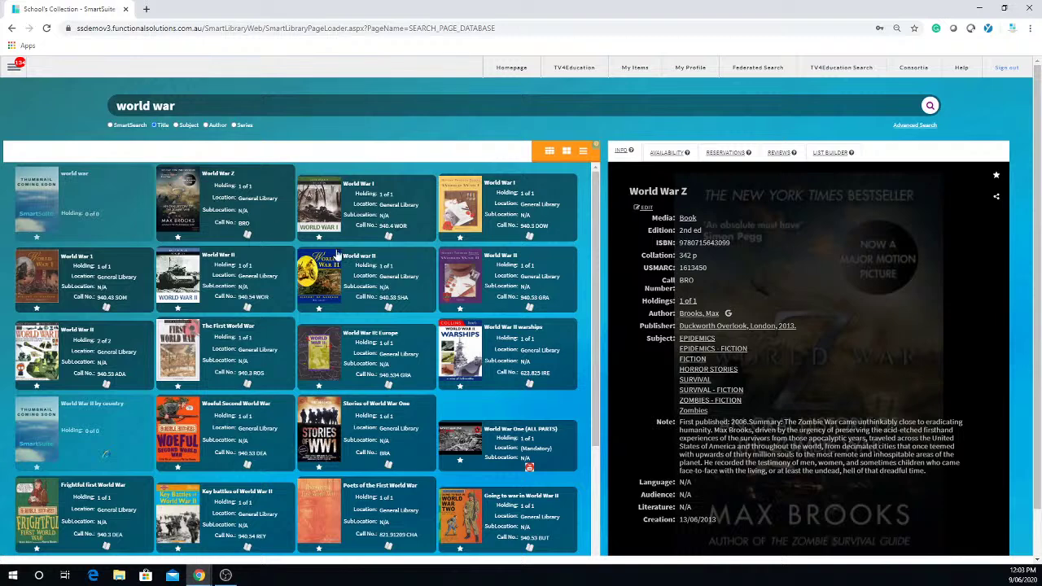
left_click(646, 209)
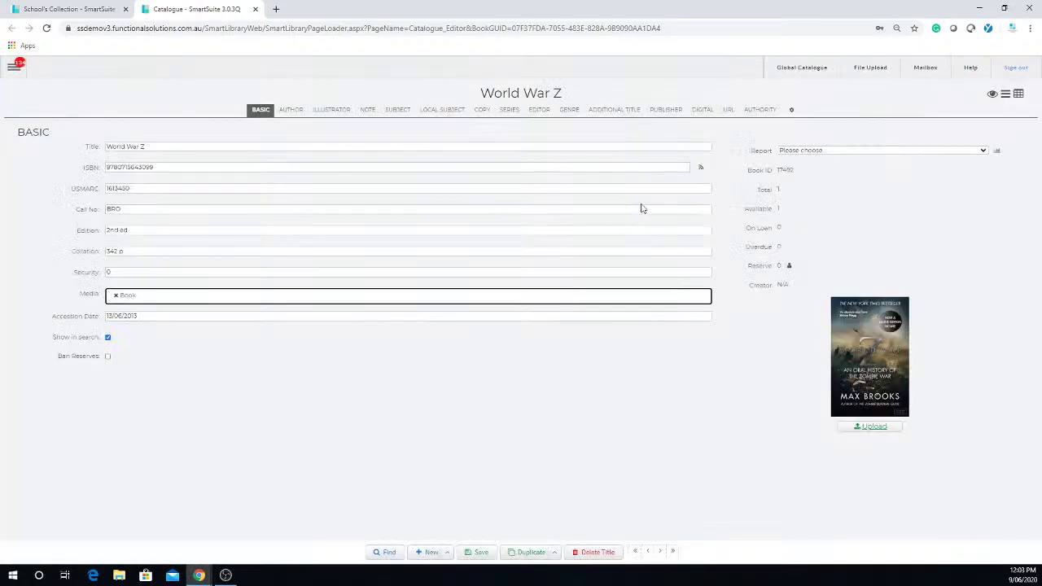
left_click(293, 112)
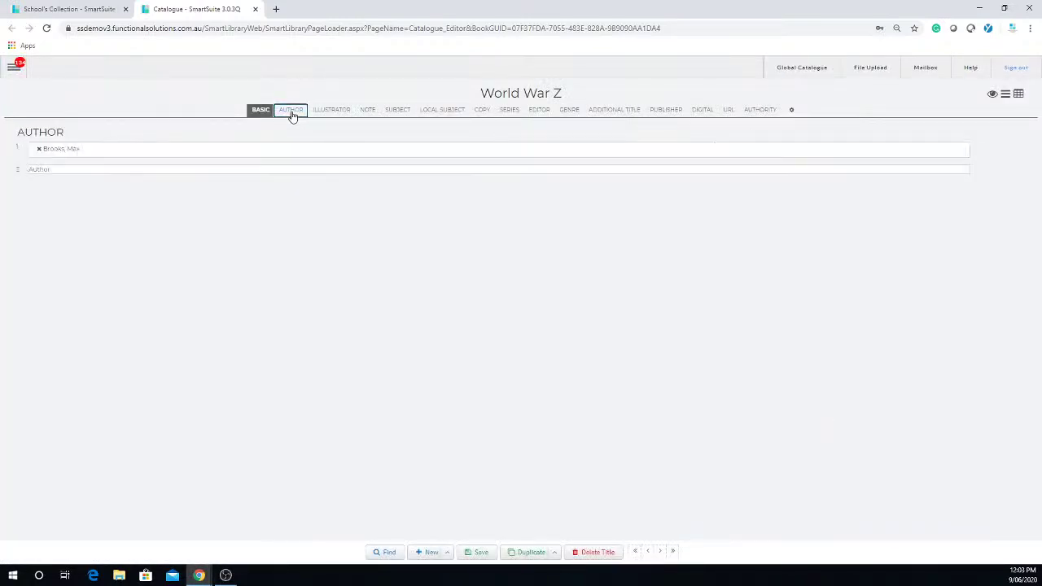
left_click(335, 113)
left_click(404, 111)
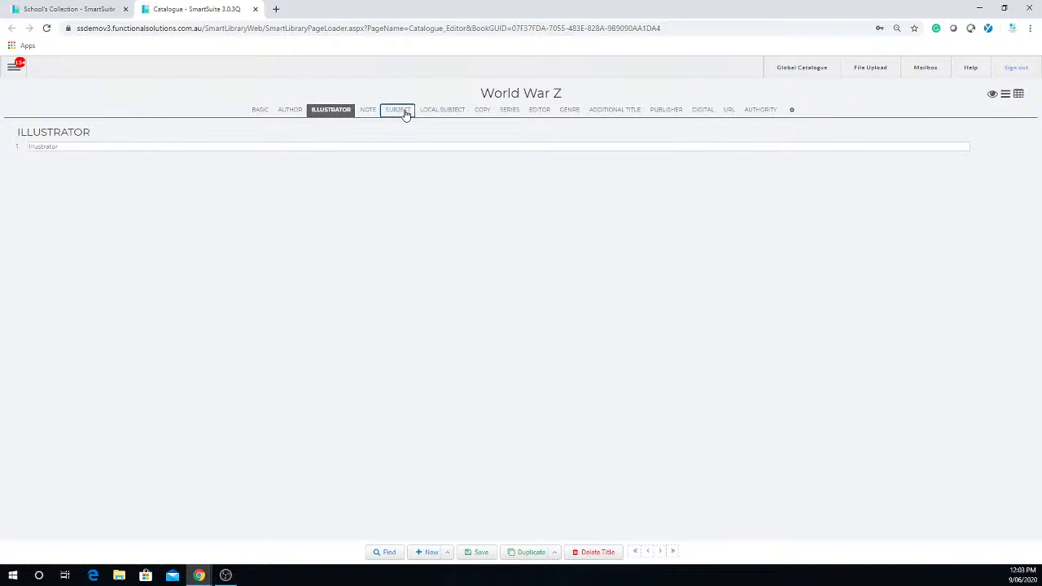
left_click(446, 110)
left_click(480, 111)
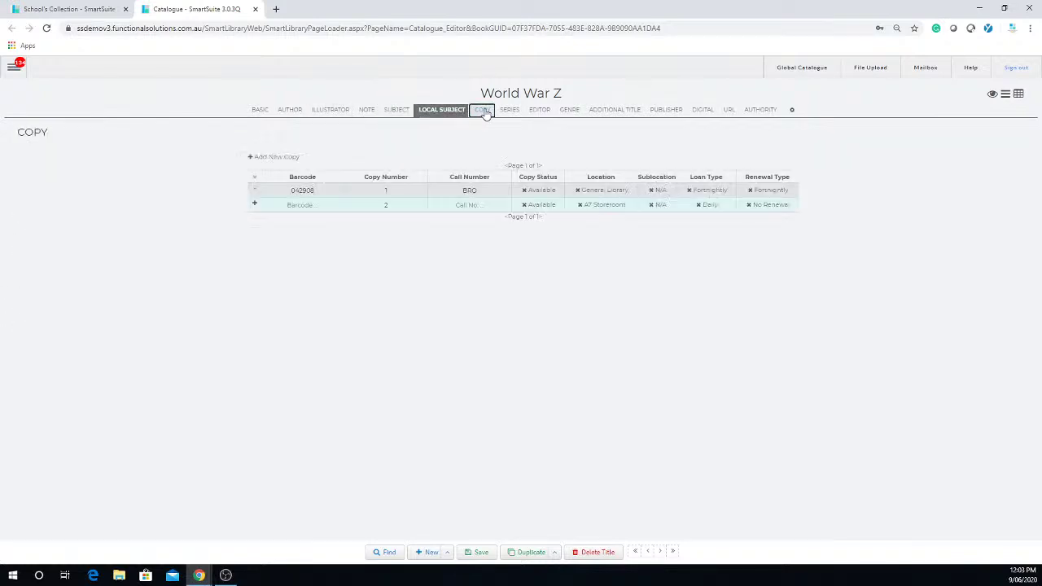
left_click(292, 110)
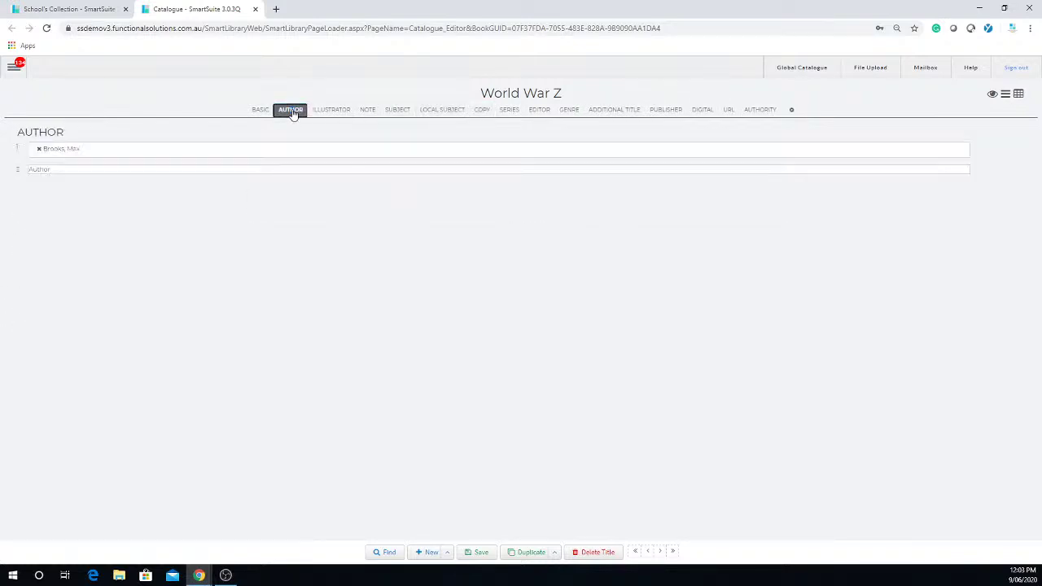
left_click(234, 171)
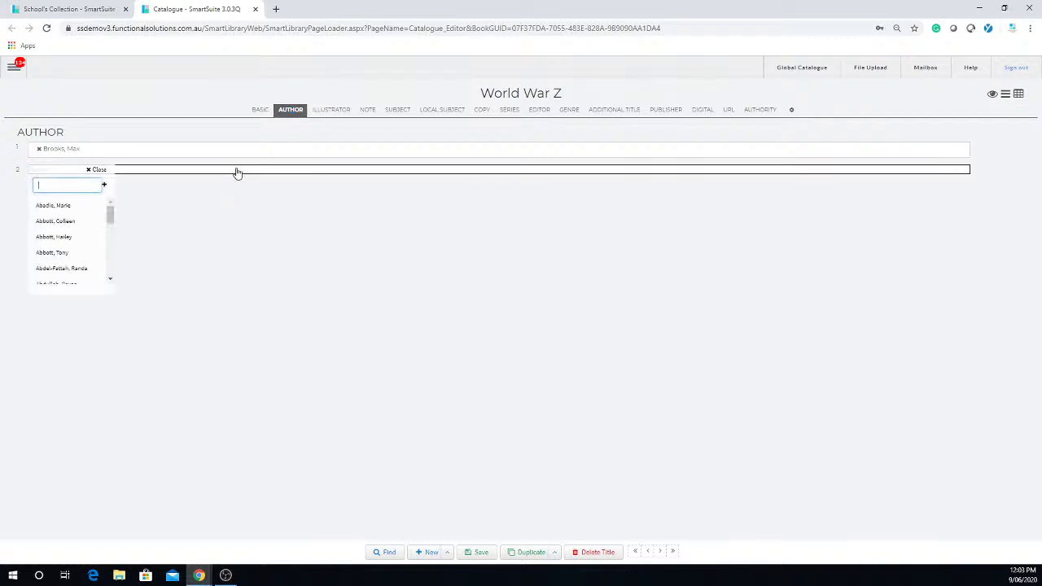
Step: Replace the picked Author 2 entry with a newly typed author name and confirm adding it to the database
type("hi")
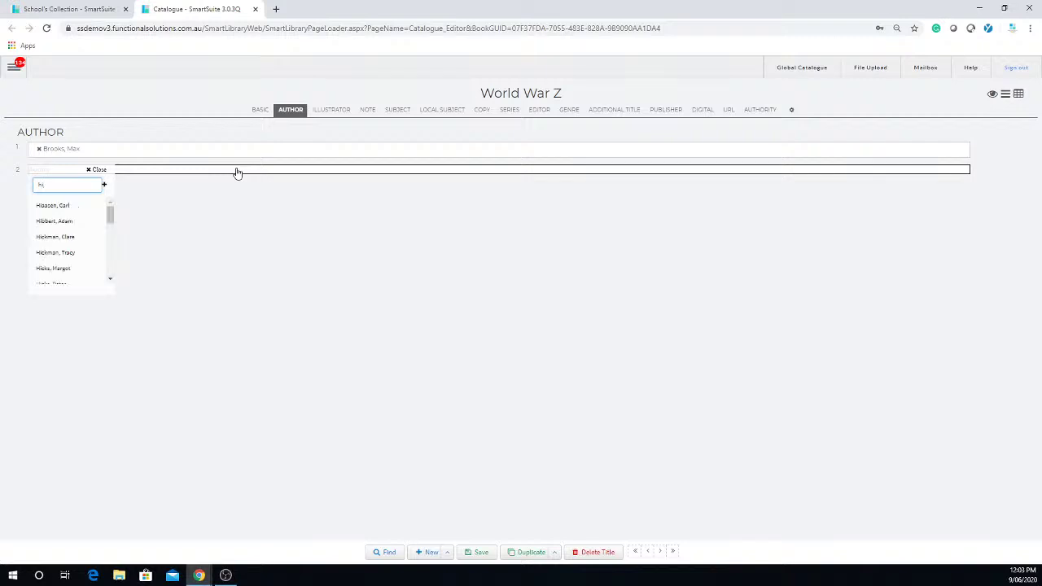
left_click(57, 237)
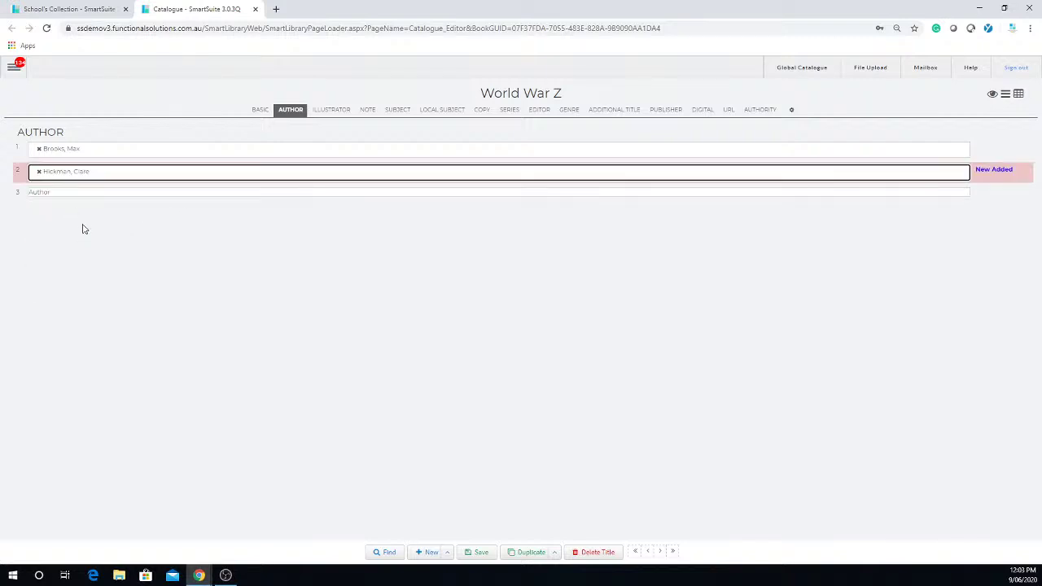
left_click(104, 175)
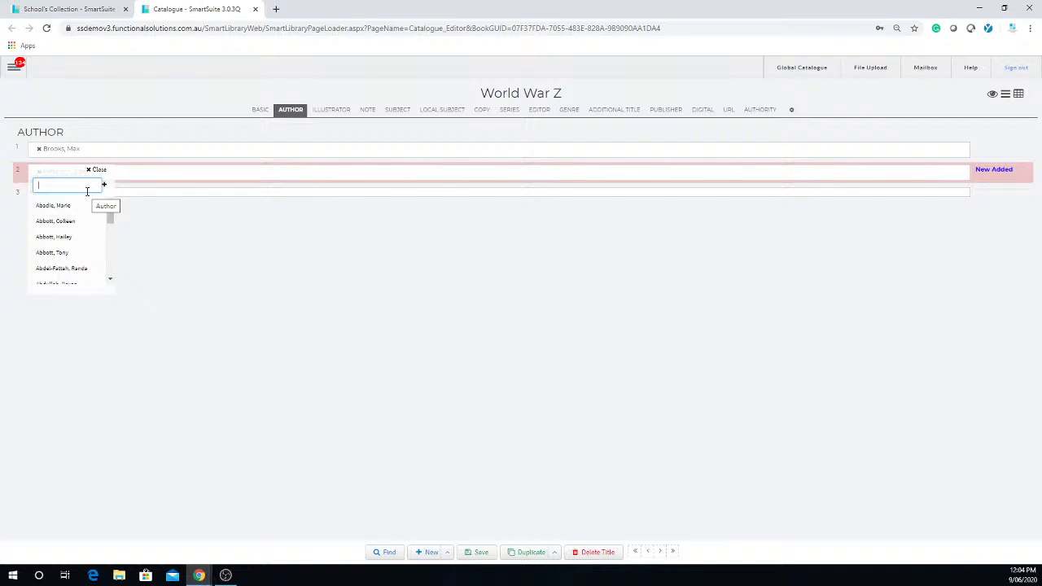
type("hack")
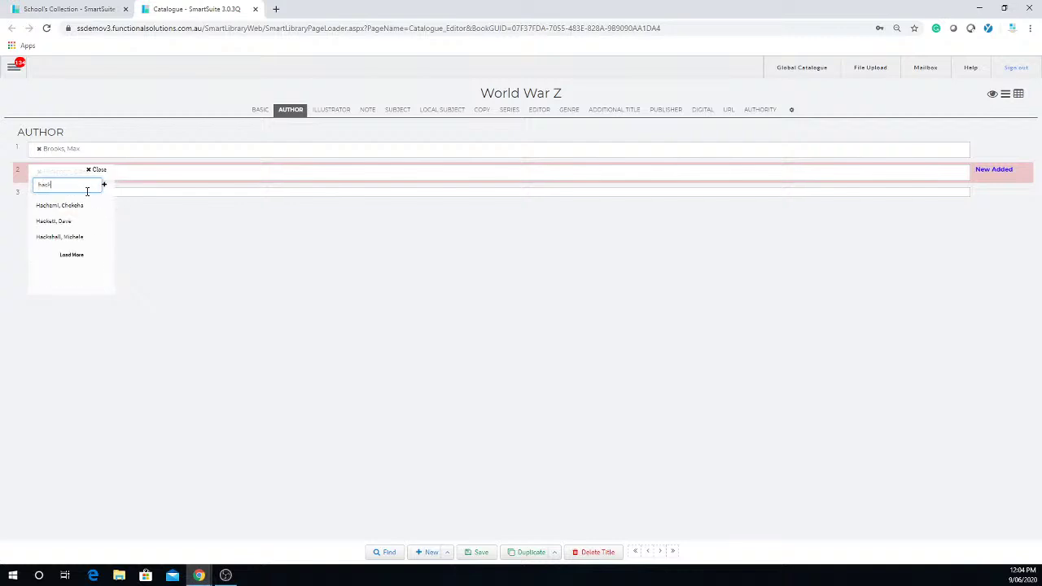
type("er, scott")
key("Return")
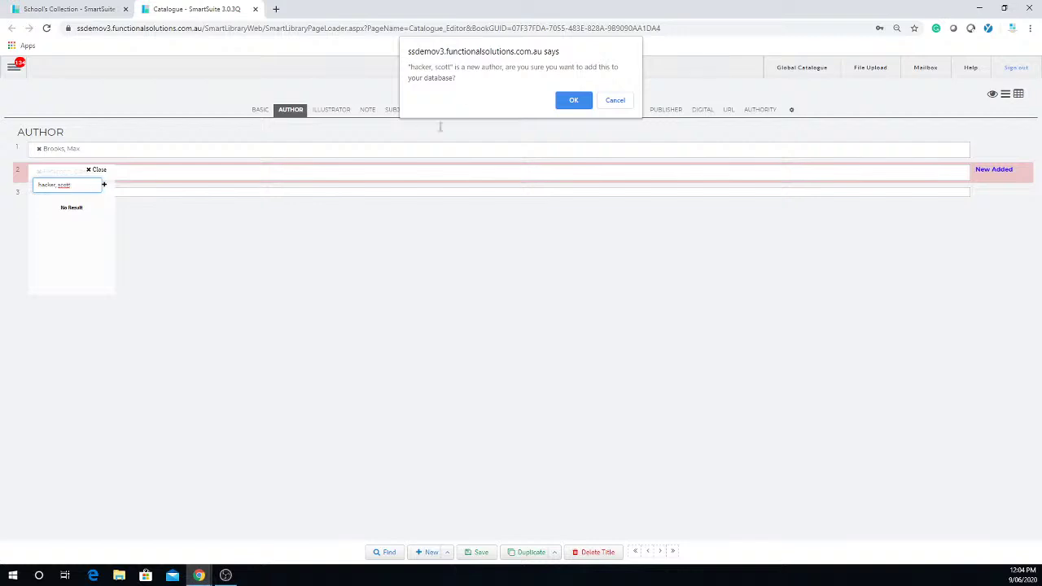
left_click(569, 103)
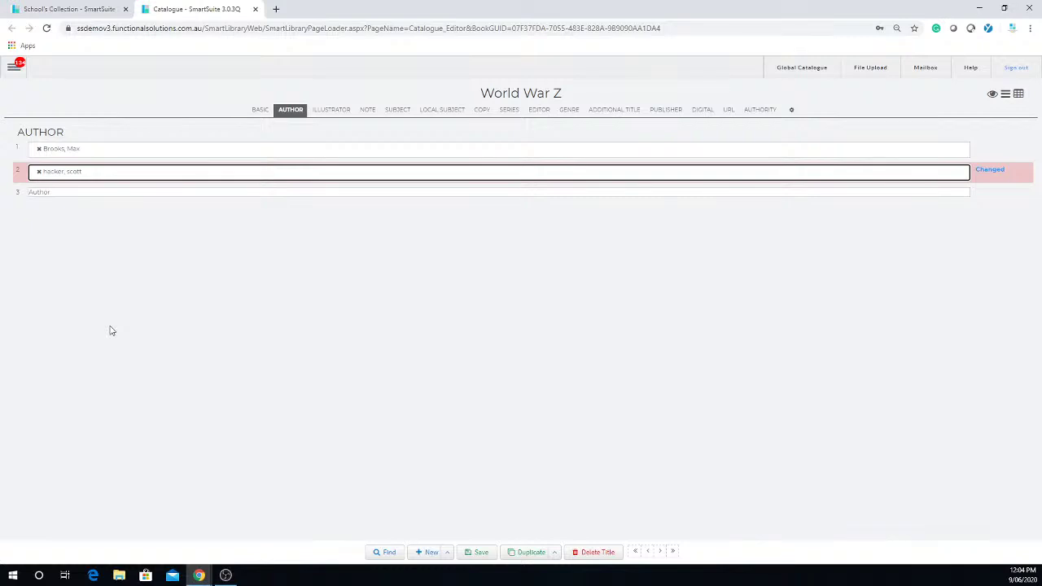
left_click(399, 110)
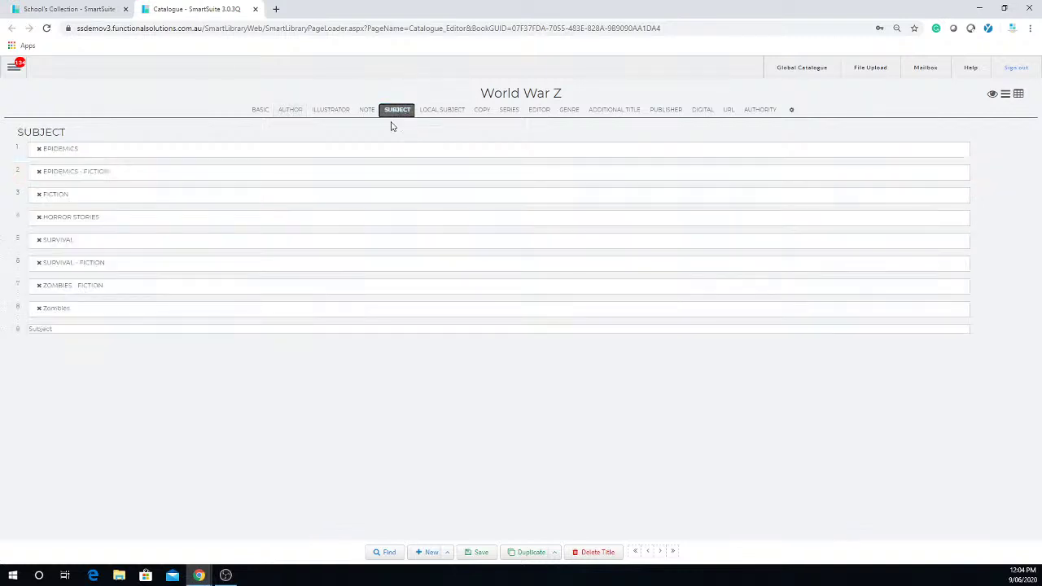
Step: Enter 'hacker' in subject row 9 and confirm it as a new subject heading
left_click(127, 331)
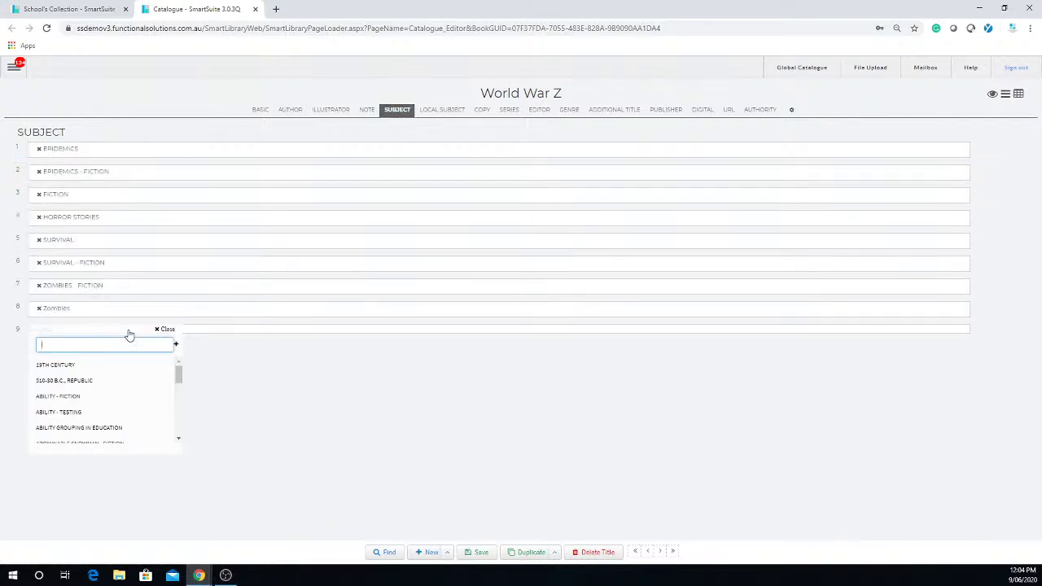
type("hacker")
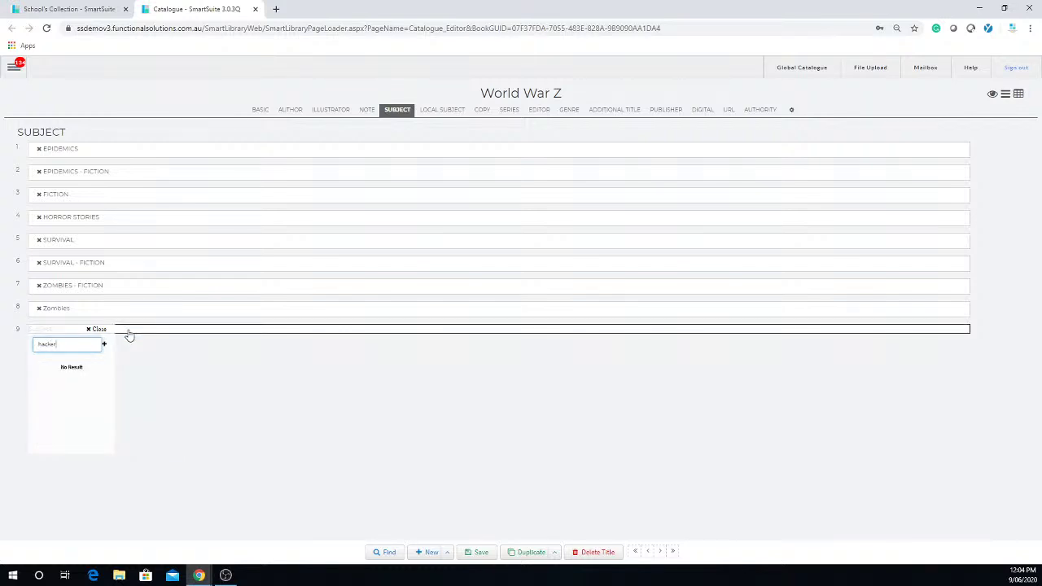
left_click(70, 377)
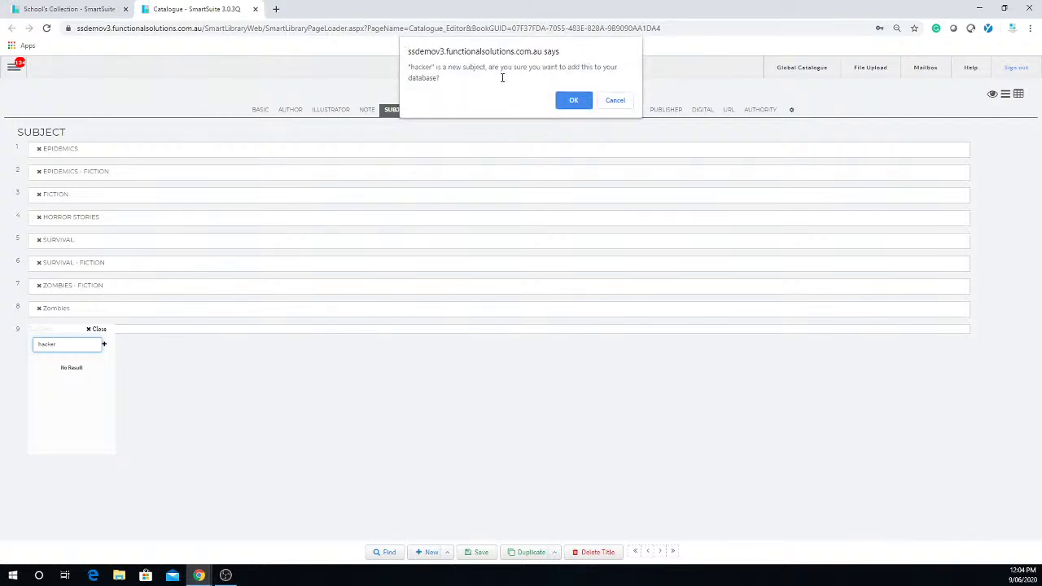
left_click(574, 101)
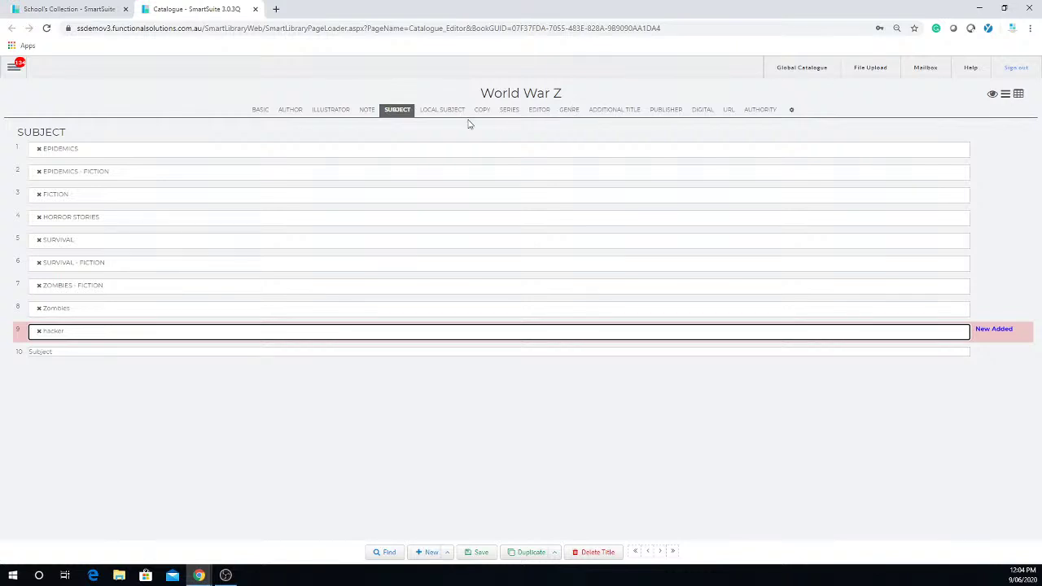
left_click(662, 110)
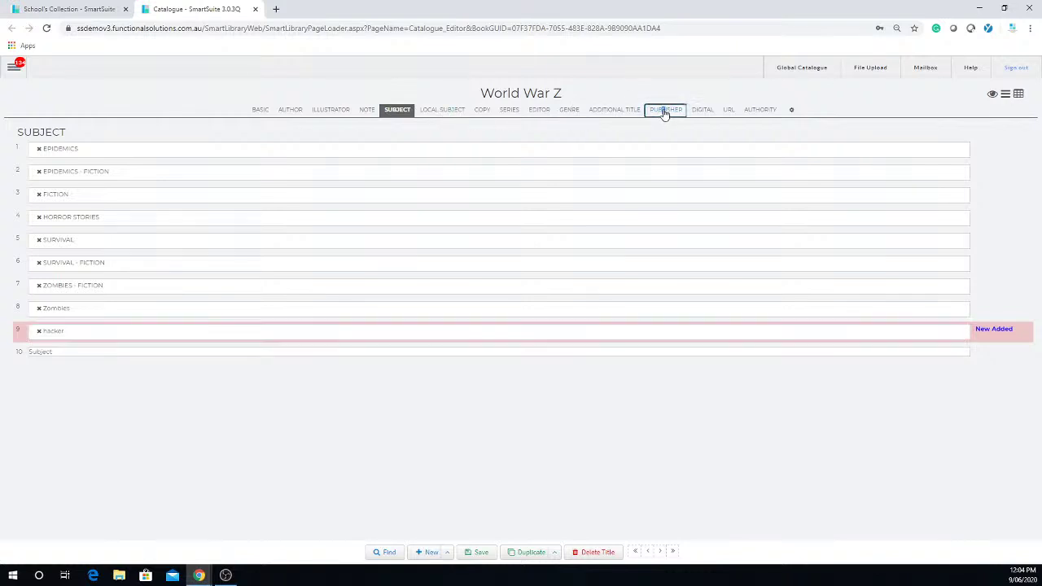
Step: Enter 'hacker publisher' as the first publisher and confirm adding it to the database
left_click(159, 166)
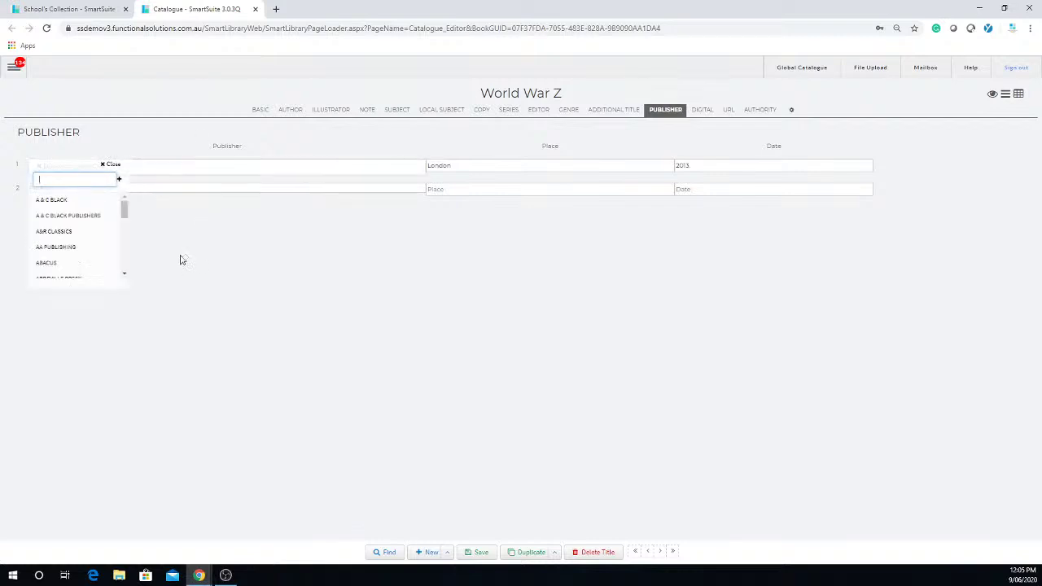
type("hac")
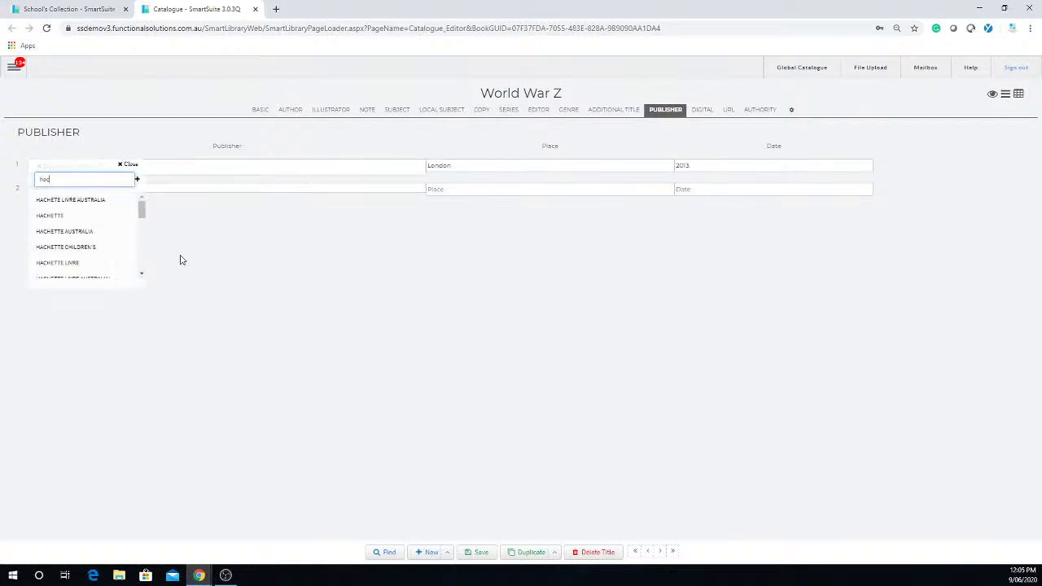
type("ker pu")
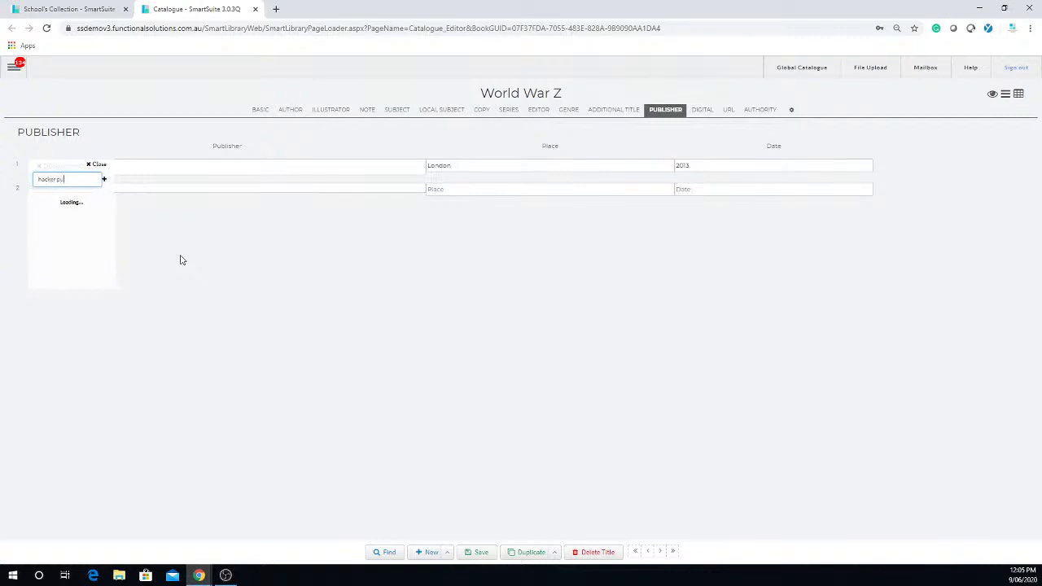
type("blisher")
key("Return")
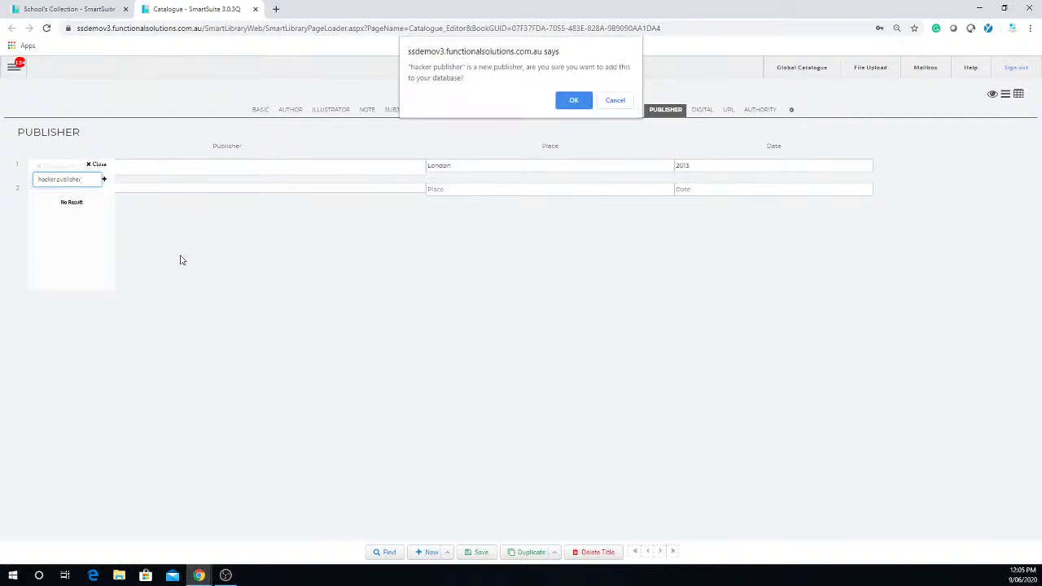
left_click(576, 101)
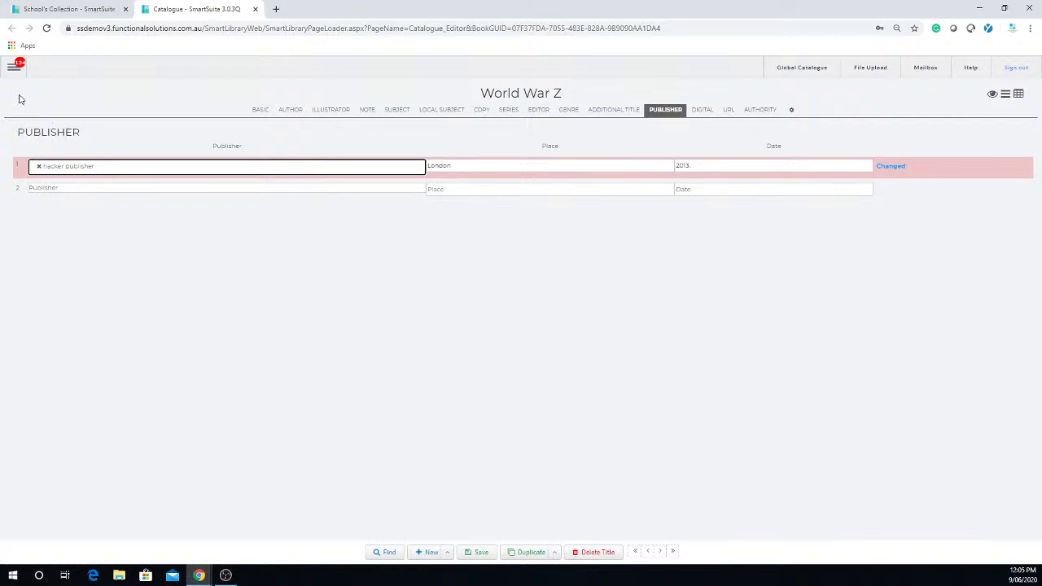
left_click(263, 110)
Step: Check World War Z's ISBN and author list, then start a new catalogue record
left_click(200, 147)
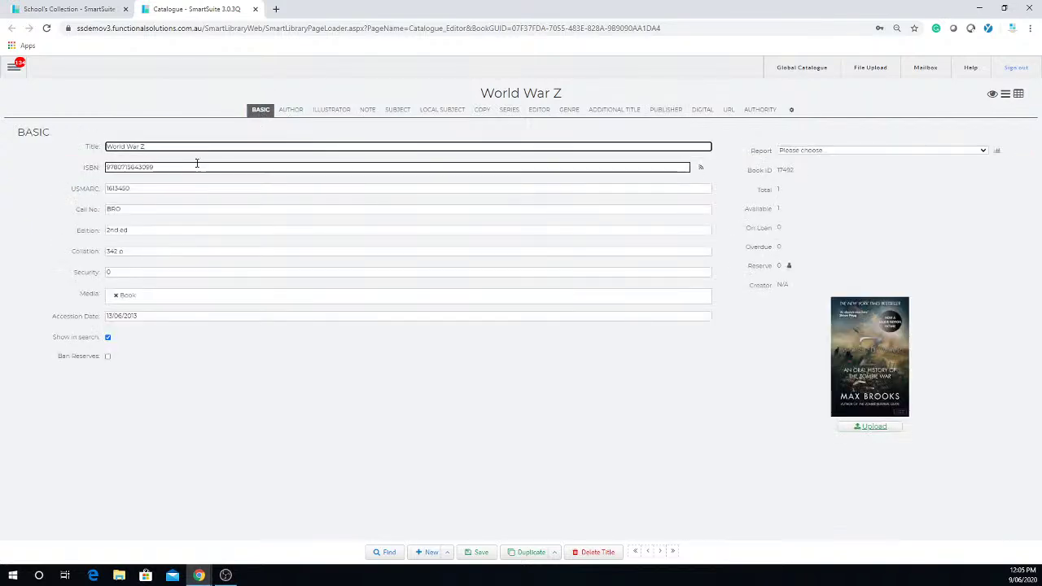
left_click_drag(198, 167, 94, 175)
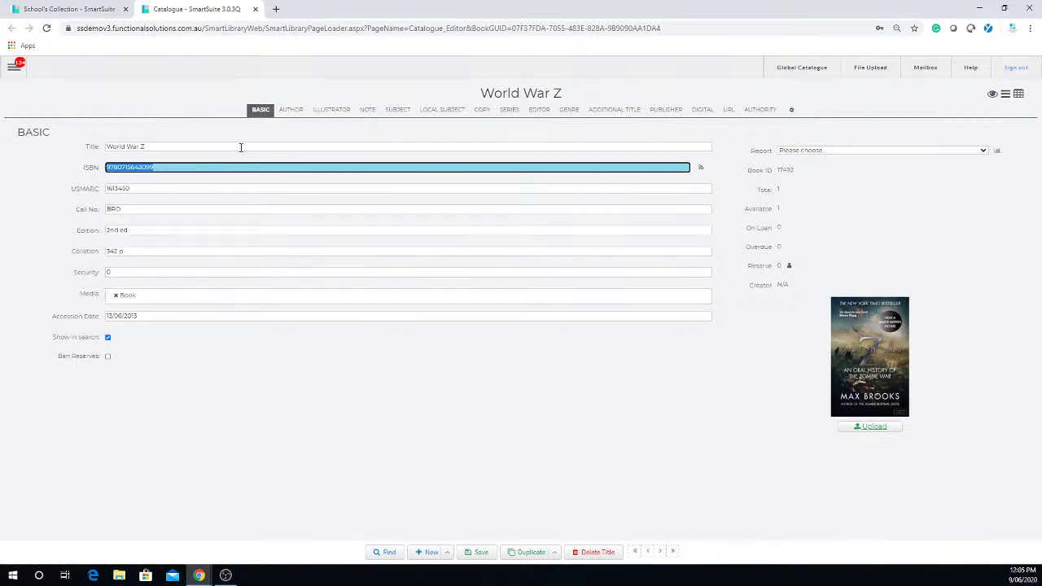
left_click(289, 110)
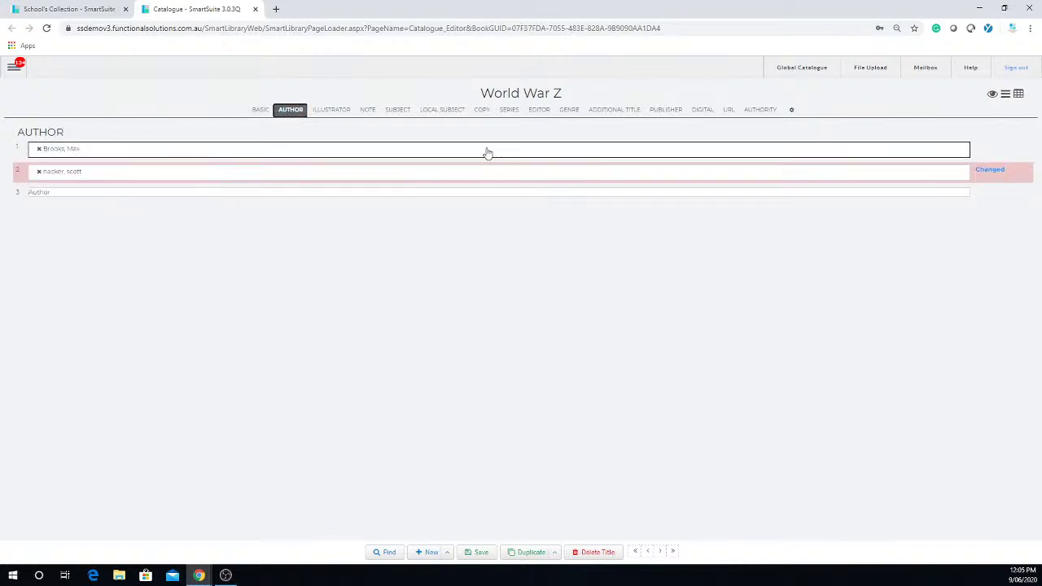
left_click(422, 553)
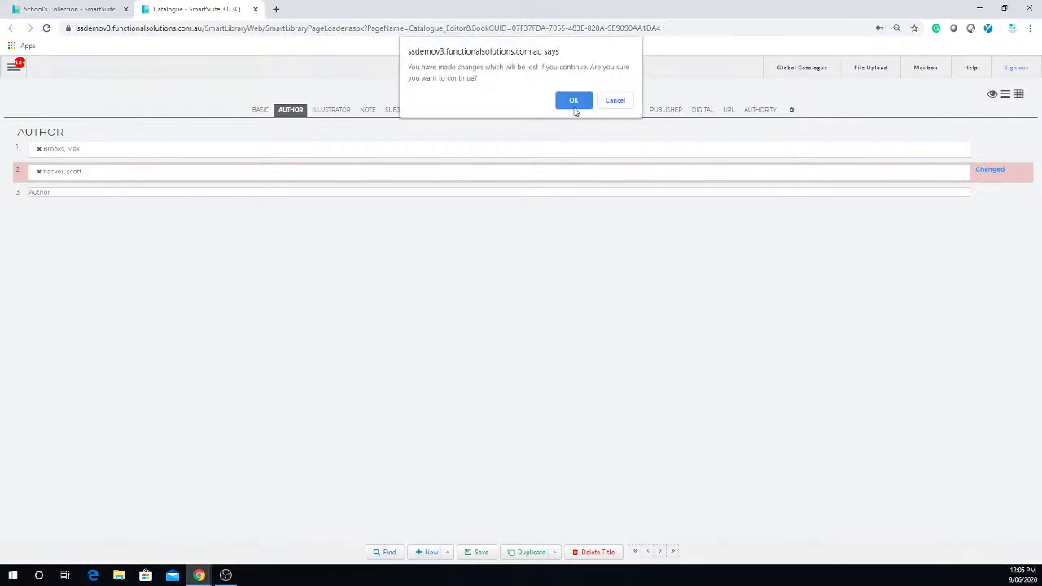
Step: Cancel the warning, save World War Z, then create a new record titled 'This is a new book'
left_click(615, 100)
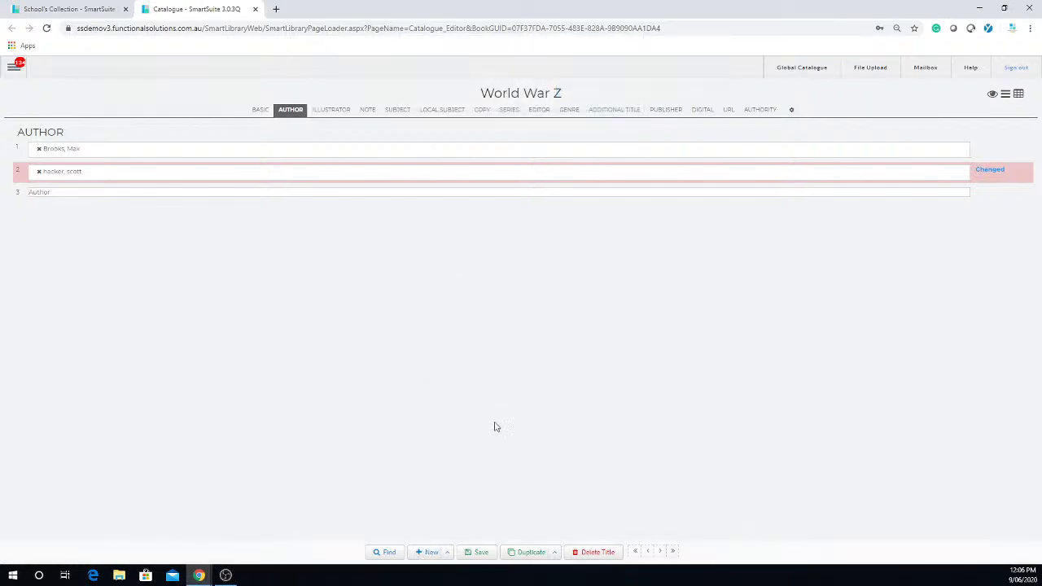
left_click(491, 552)
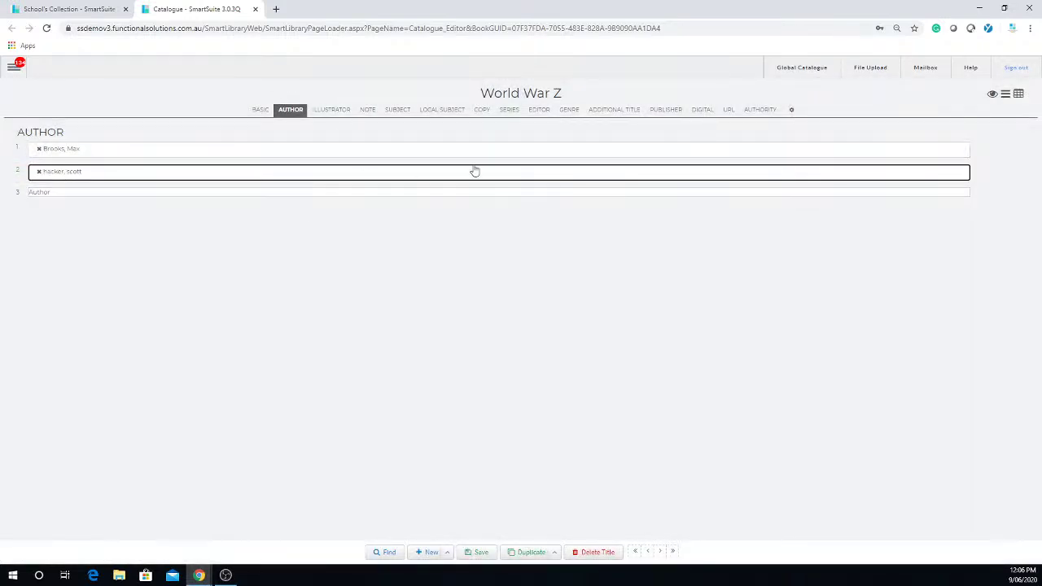
left_click(430, 552)
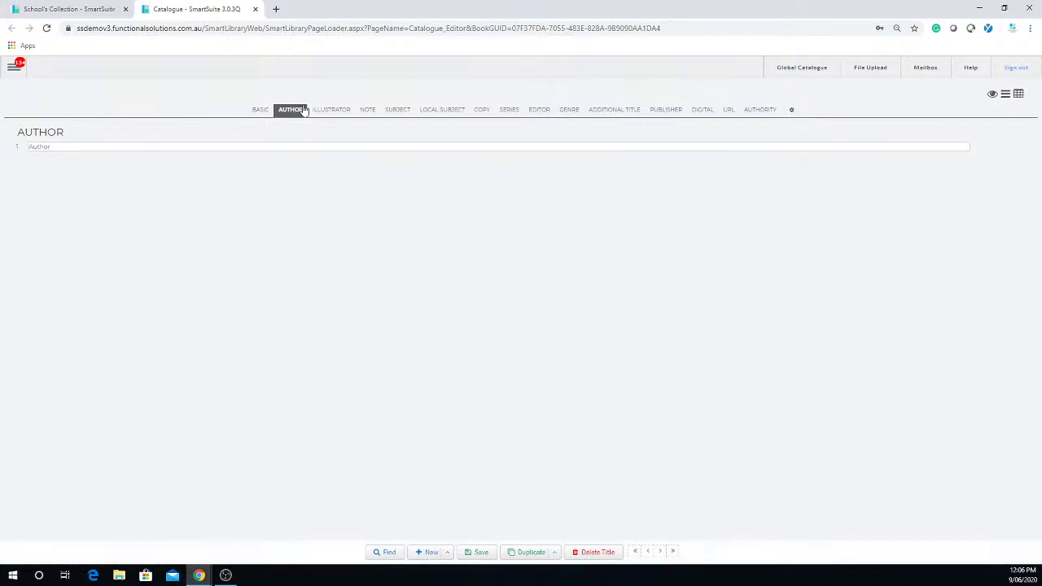
left_click(261, 112)
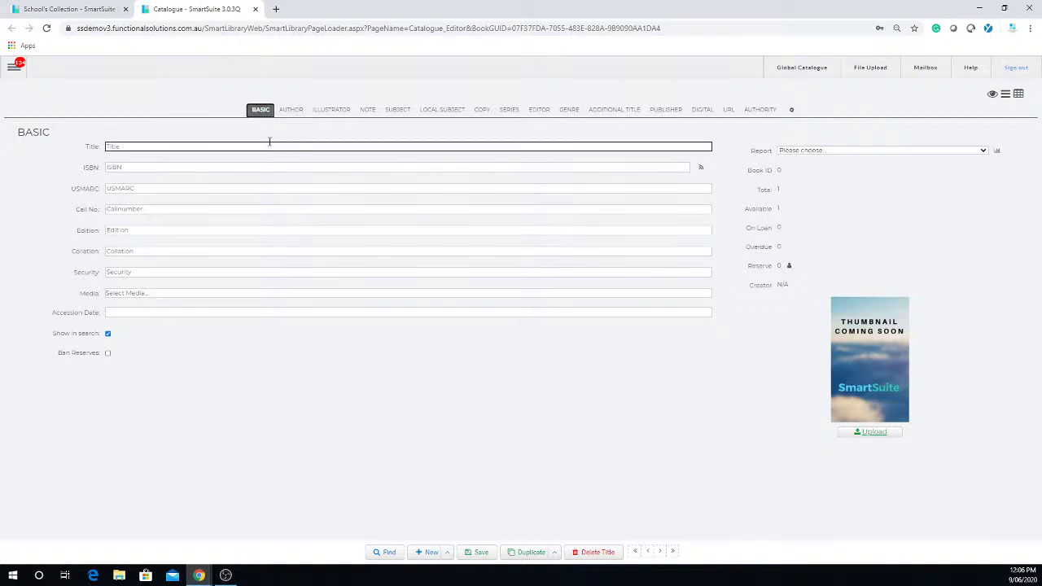
left_click(272, 148)
type("this is a new book")
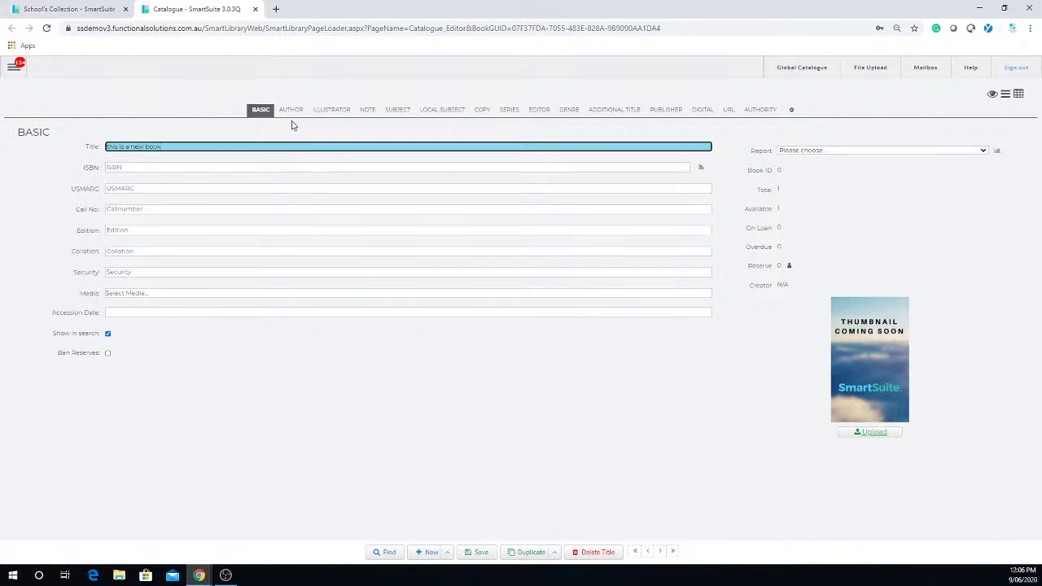
left_click(290, 112)
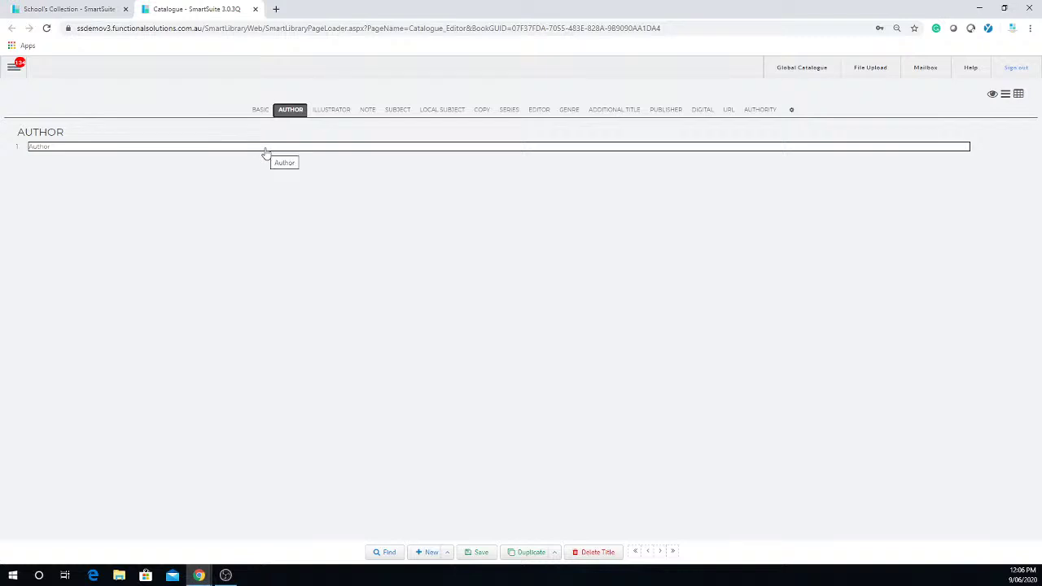
Step: Search the new record's author picker for 'hack' and close it without choosing anyone
left_click(267, 153)
type("h")
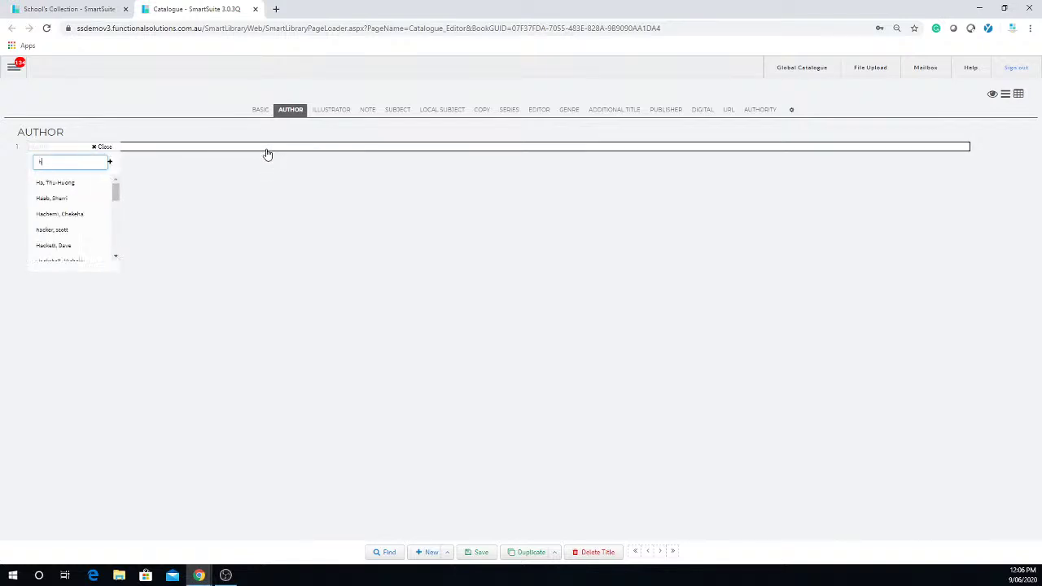
type("acker")
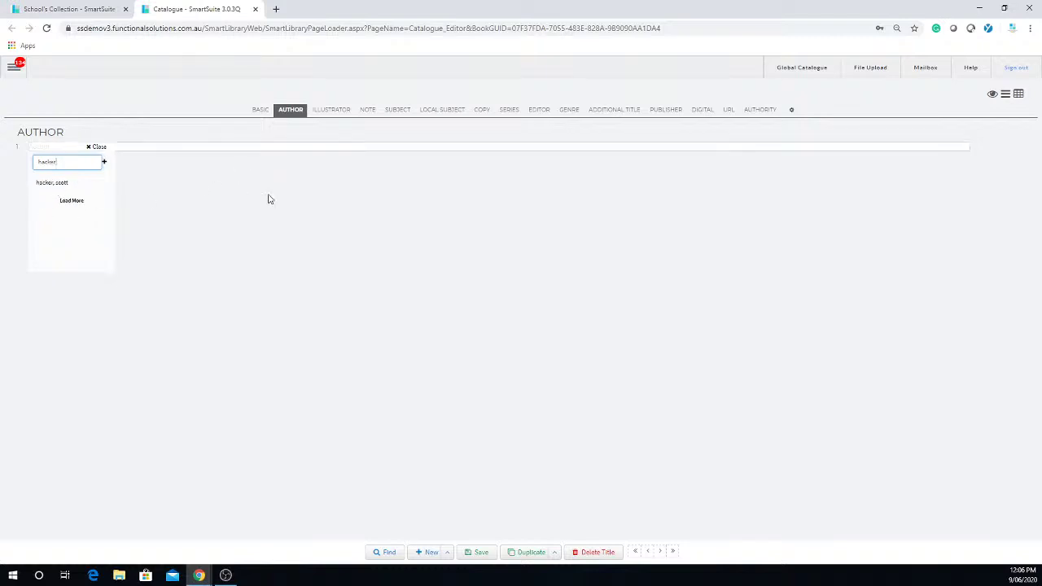
left_click(315, 178)
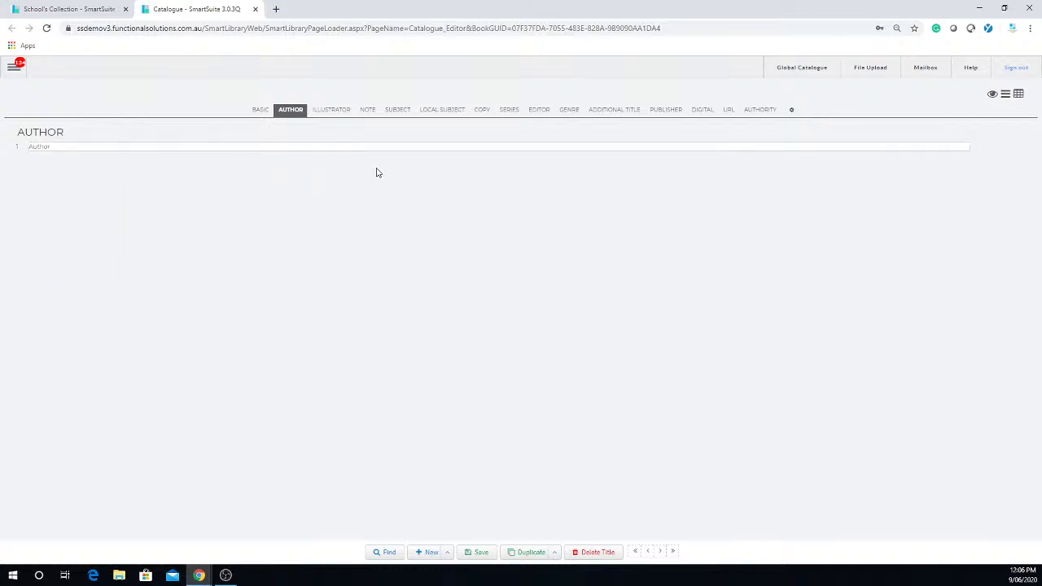
Step: Search the subject list for 'hacker' and close it without adding a subject
left_click(401, 111)
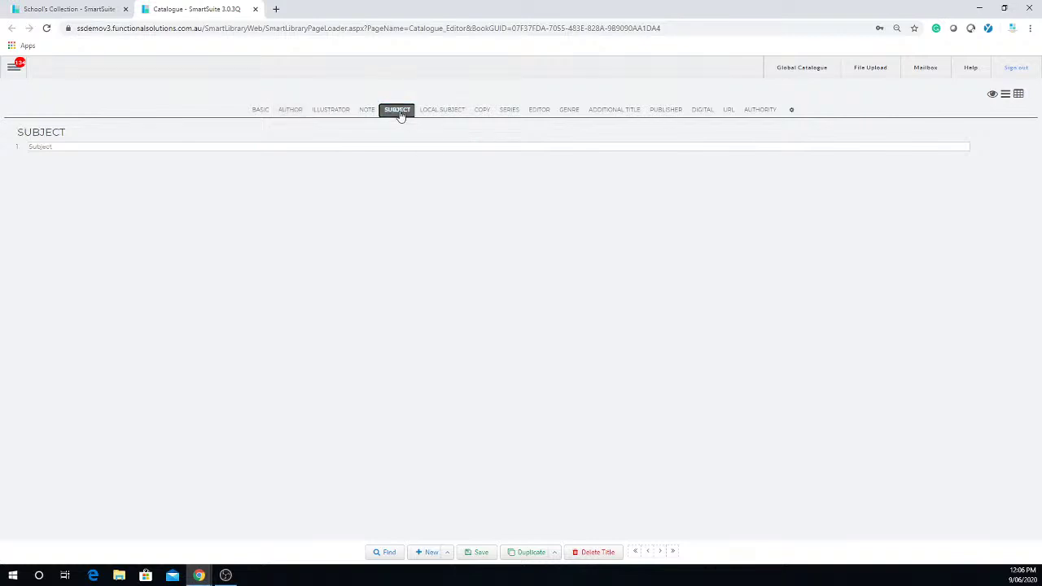
left_click(273, 151)
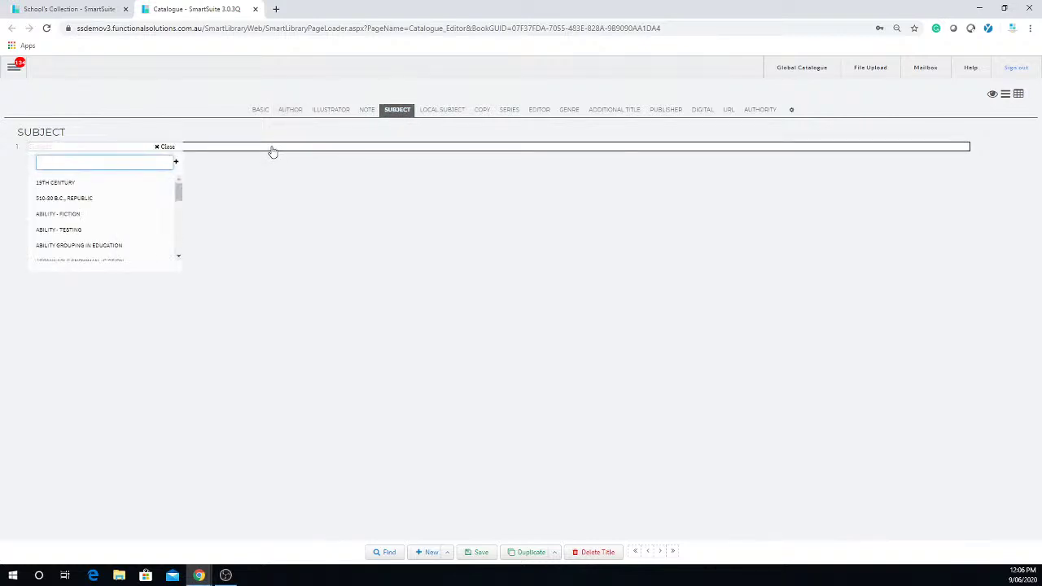
type("hac")
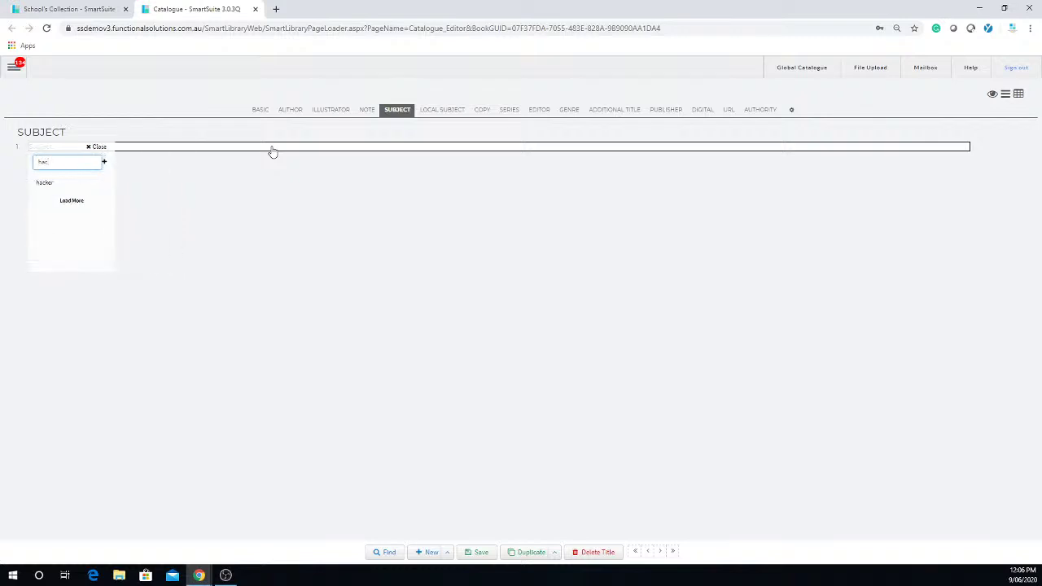
type("ker")
left_click(295, 196)
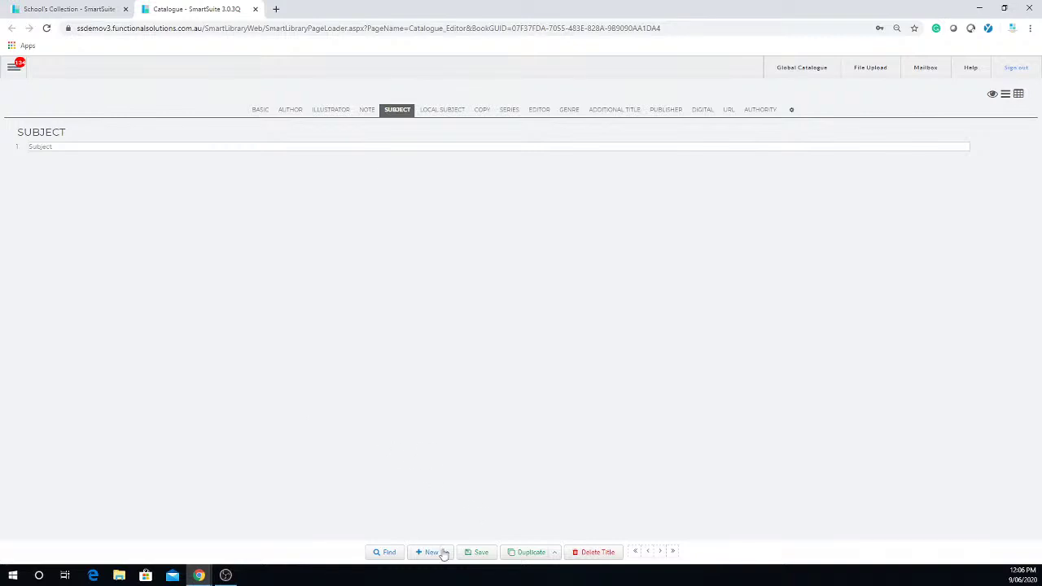
left_click(386, 556)
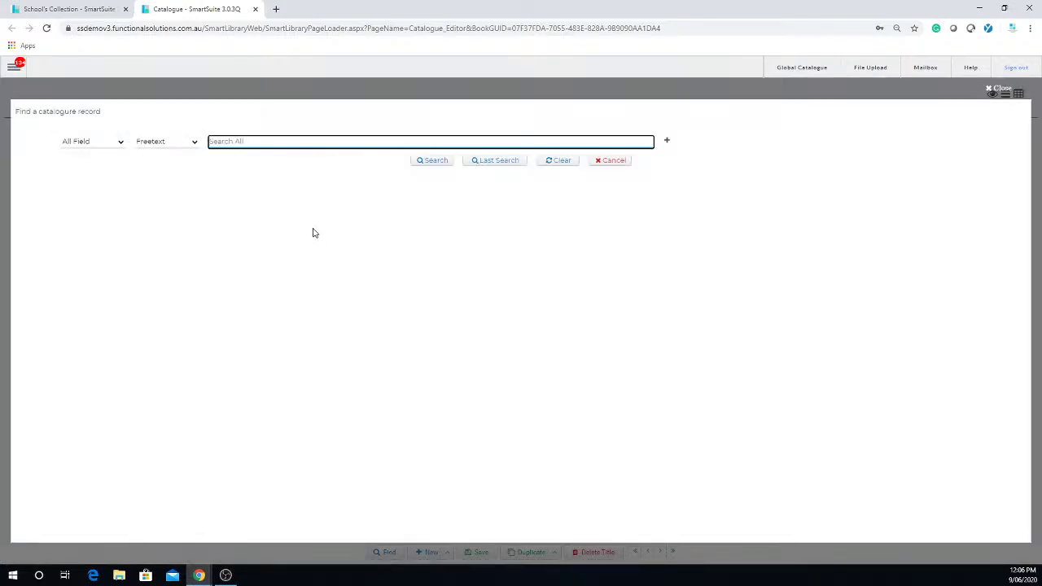
type("9780715643099")
key("Return")
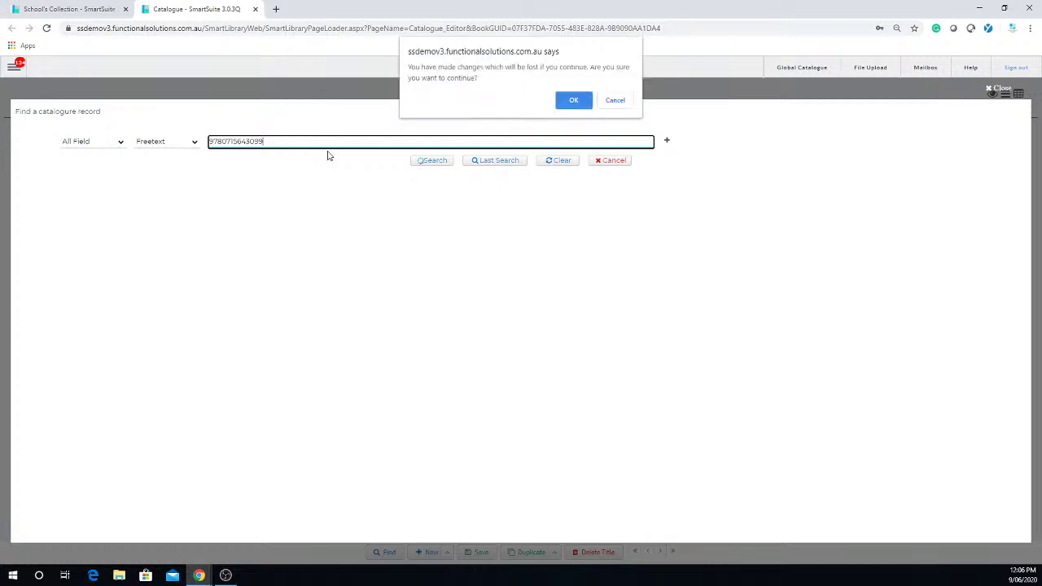
left_click(574, 101)
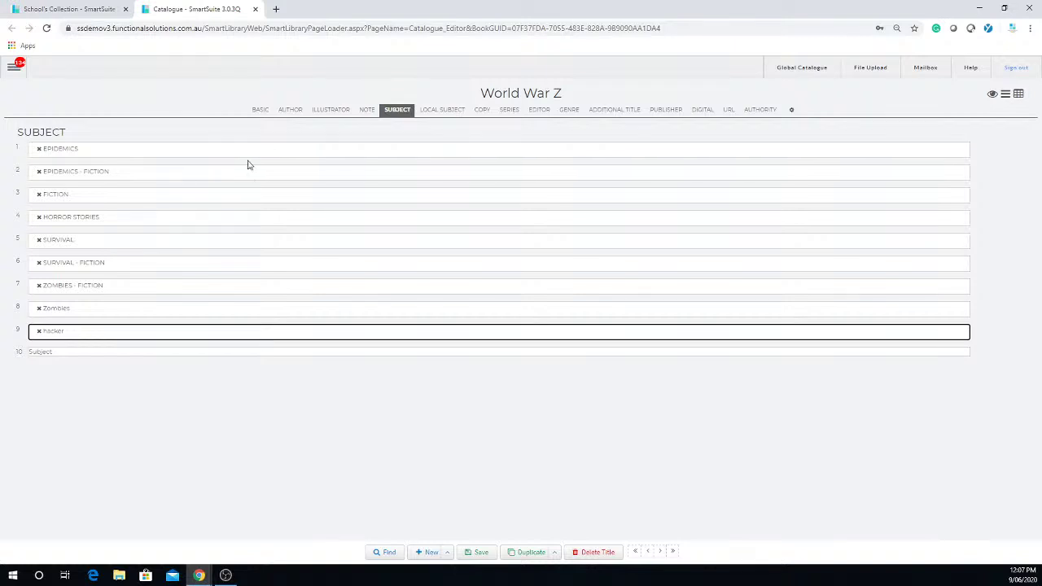
Step: Review World War Z's copies and basic details, then choose Delete Title
left_click(263, 112)
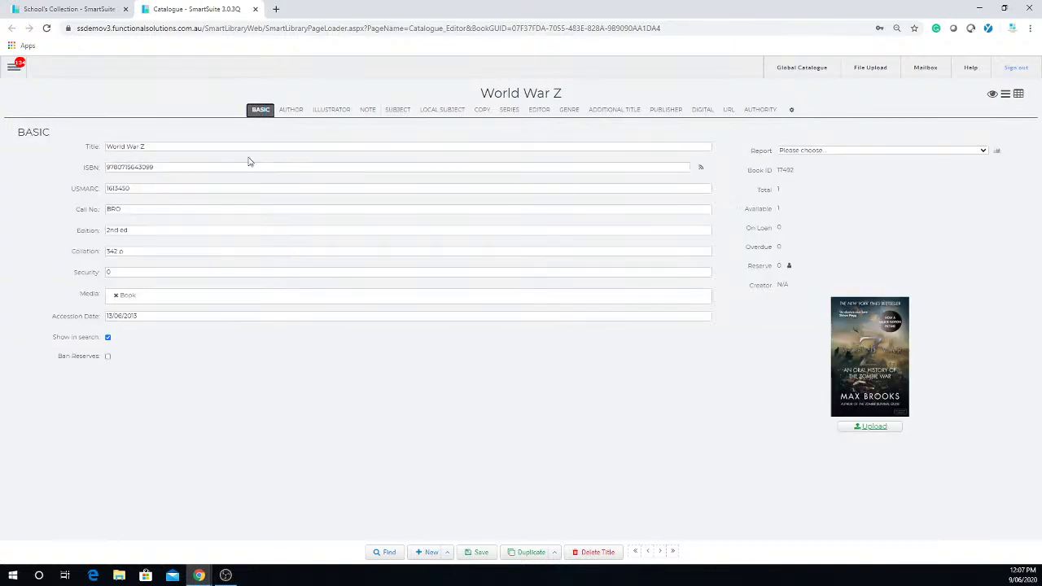
left_click(482, 112)
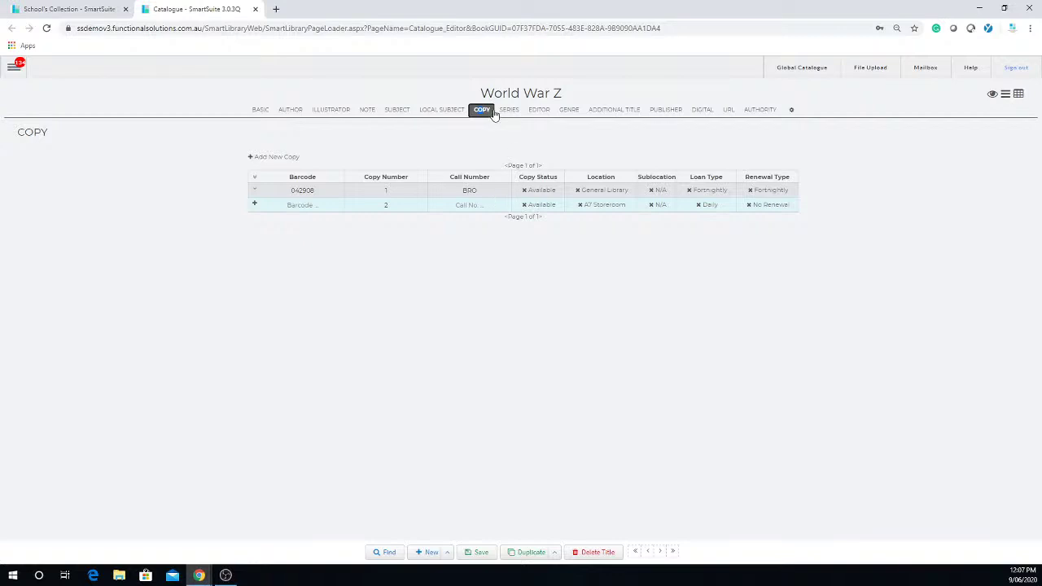
left_click(259, 113)
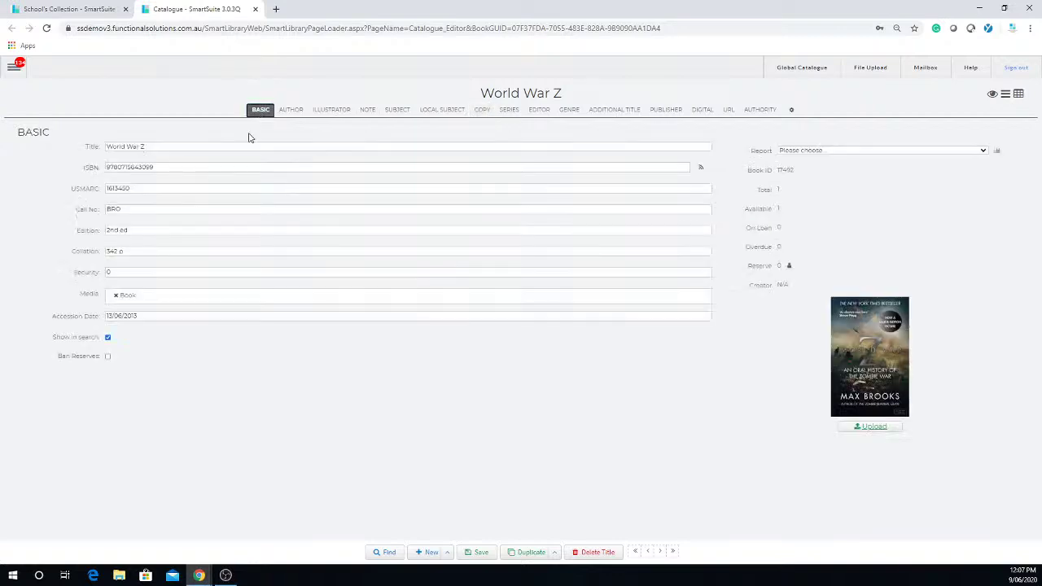
left_click(306, 277)
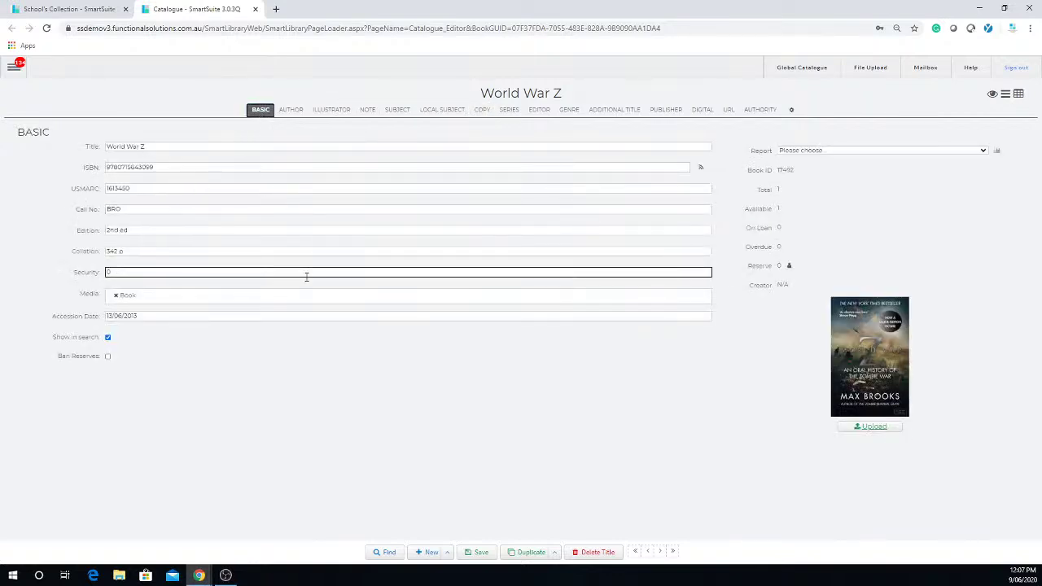
left_click(471, 364)
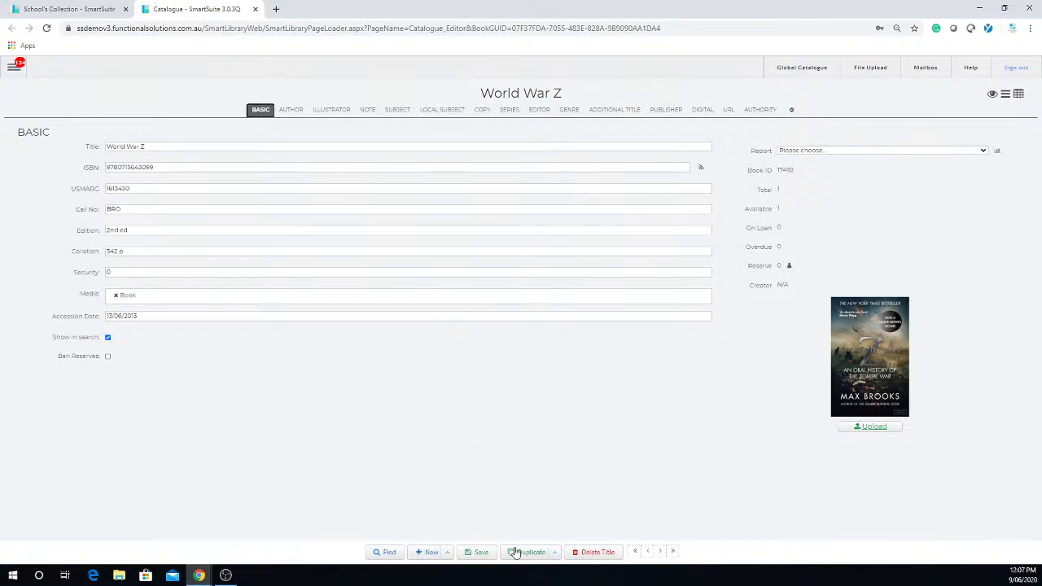
left_click(593, 553)
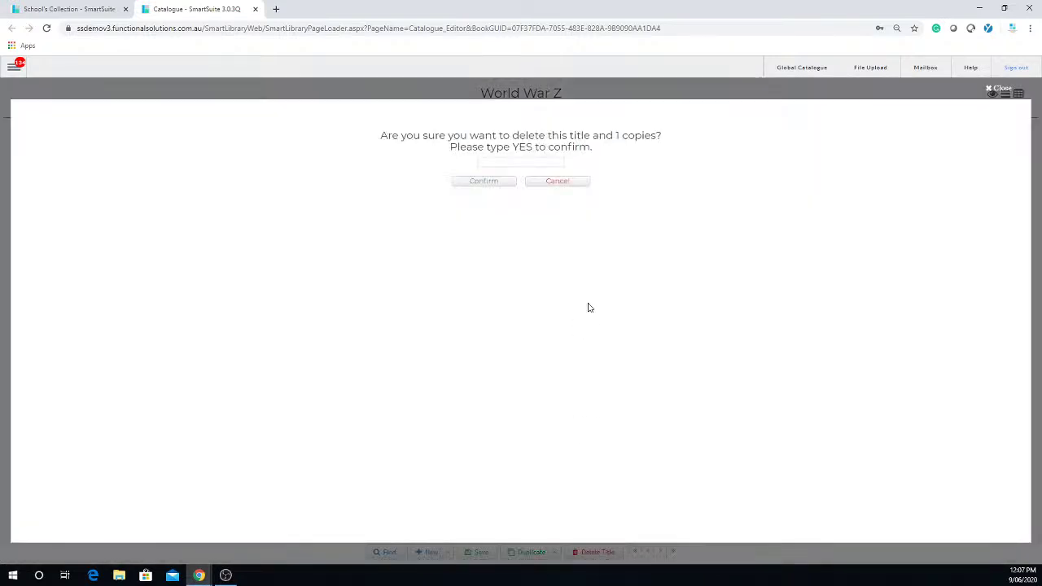
Step: Type YES to confirm deleting World War Z and its copy
left_click(562, 162)
type("yes")
left_click(492, 184)
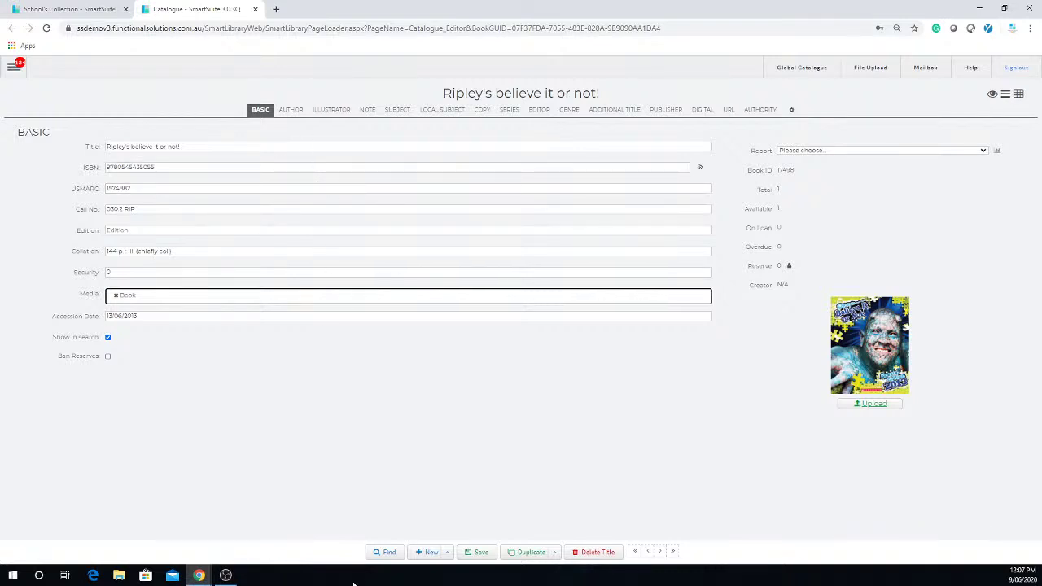
left_click(384, 552)
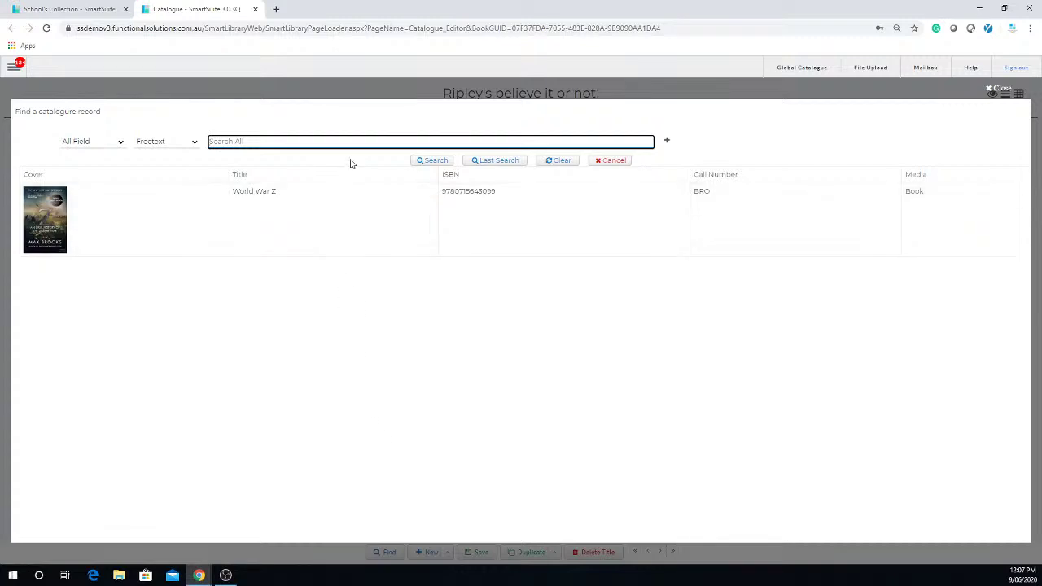
right_click(363, 140)
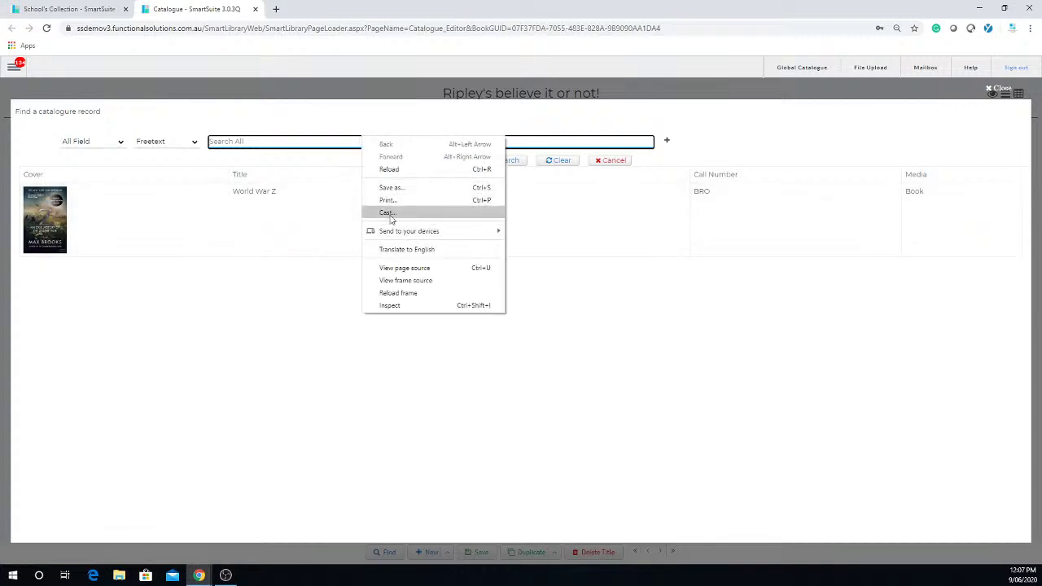
left_click(334, 142)
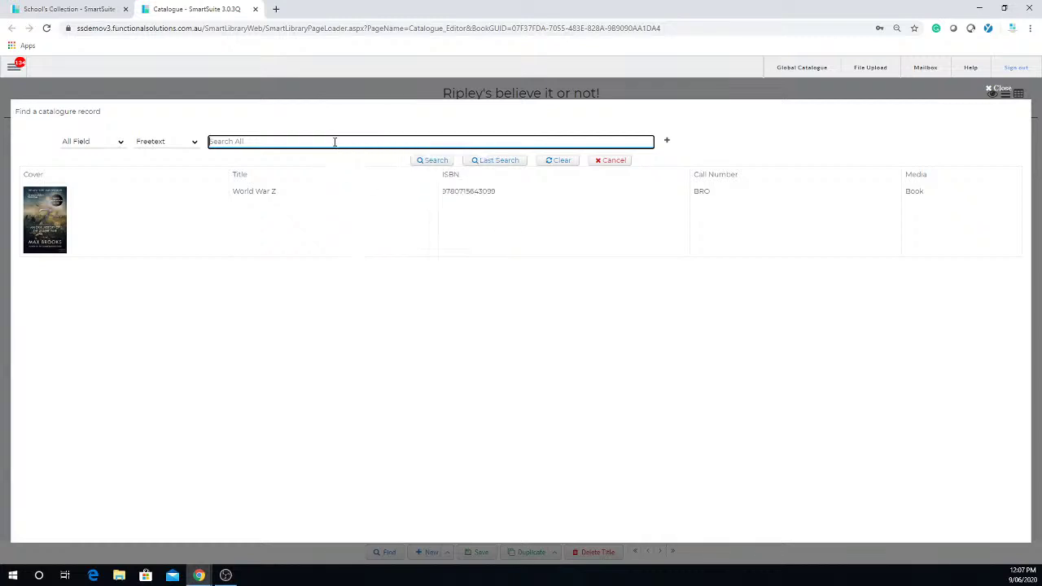
key("ctrl+v")
key("Return")
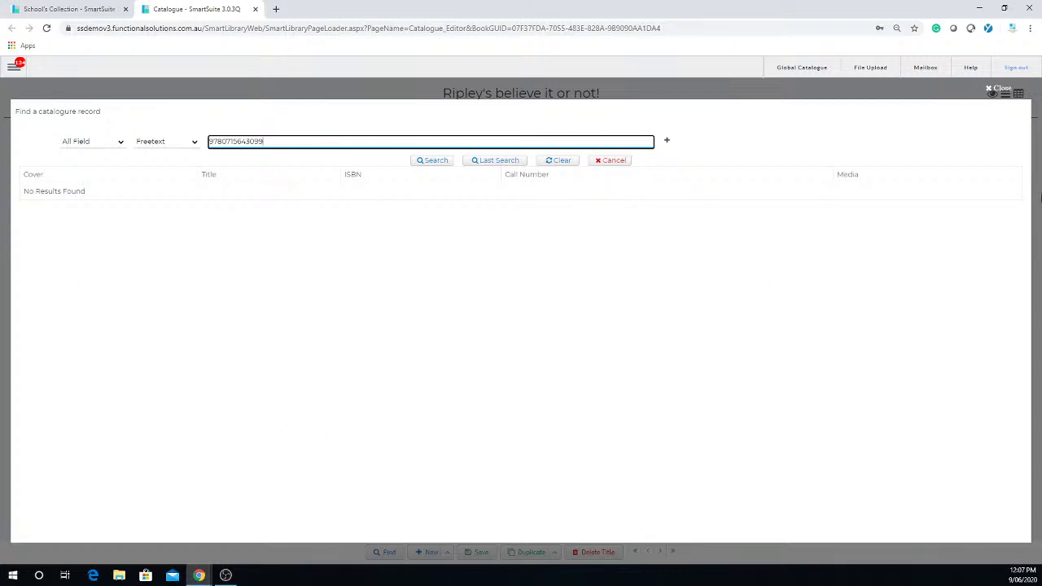
left_click(998, 88)
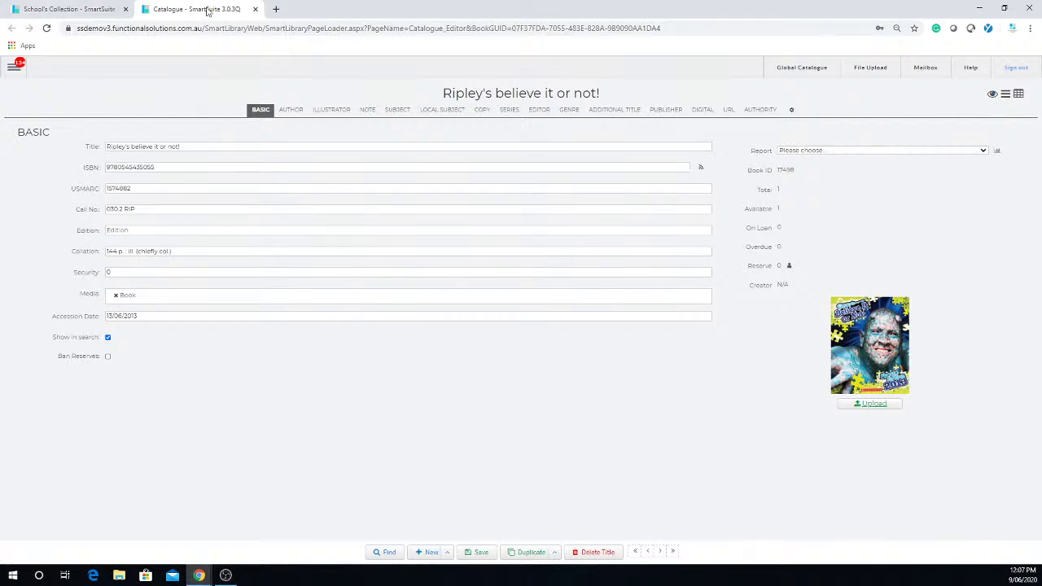
Step: Search authors for 'hacker' on the Ripley's record, finding no match, then show its subjects
left_click(228, 231)
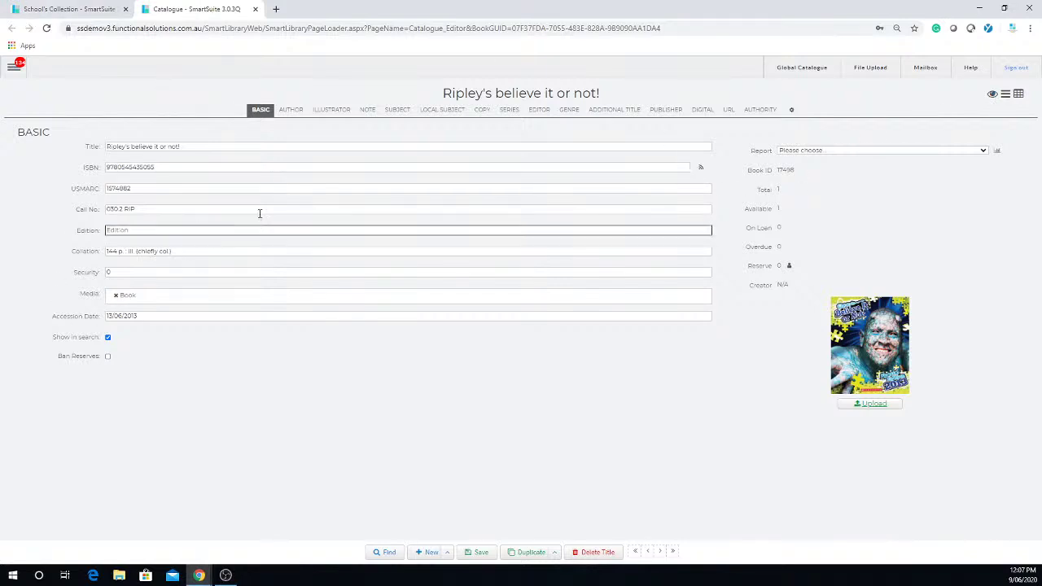
left_click(295, 115)
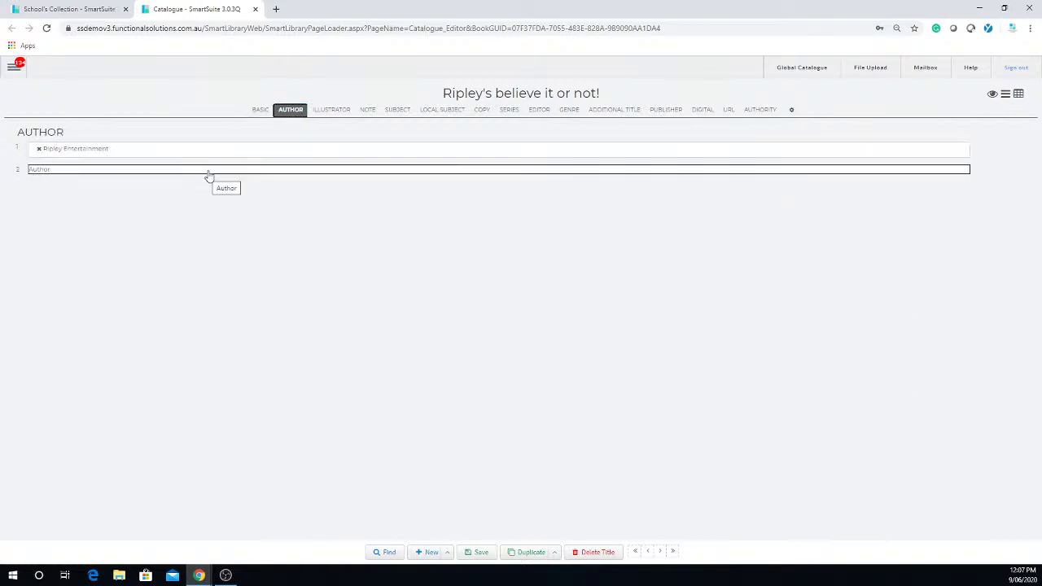
left_click(207, 178)
type("hack")
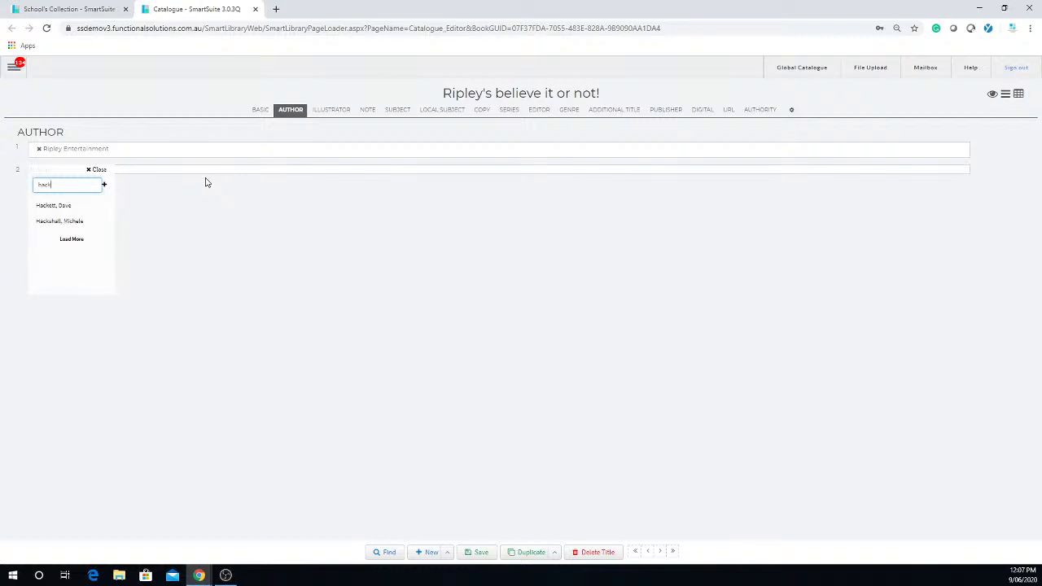
type("er")
left_click(397, 111)
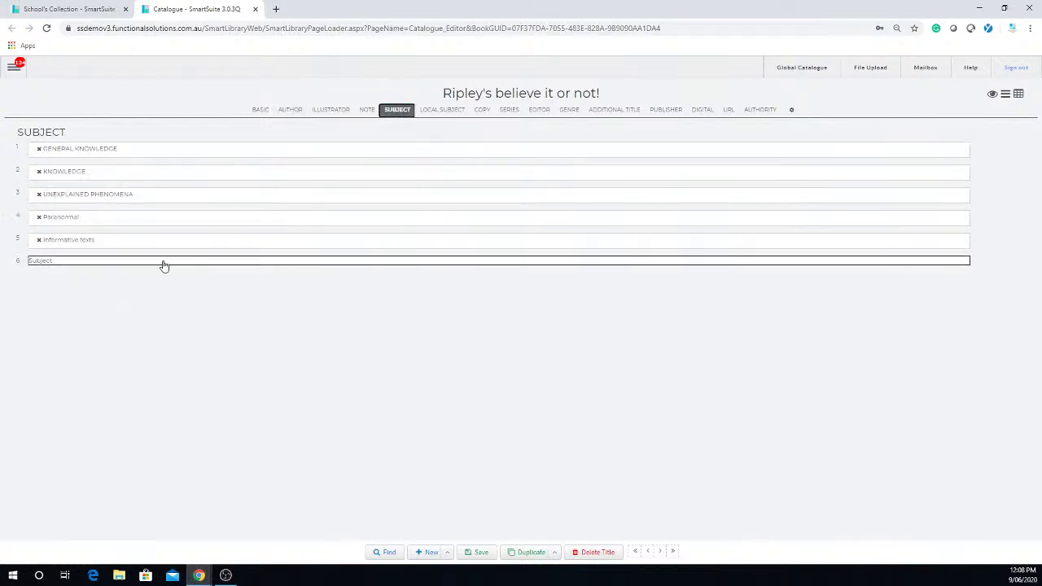
Step: Search the subject picker for 'hacker' and close it without adding a sixth subject
left_click(165, 264)
type("ha")
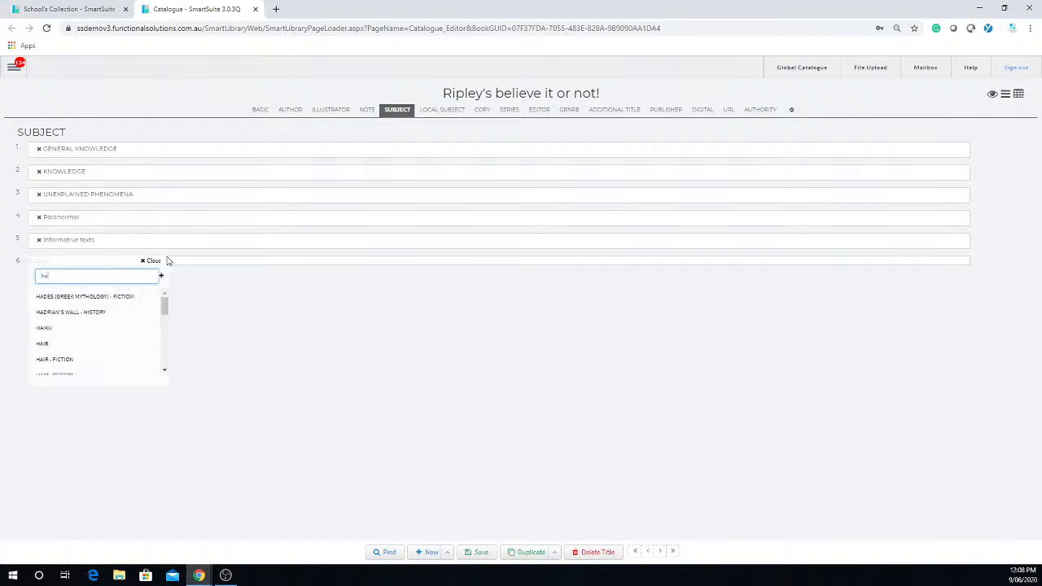
type("cker")
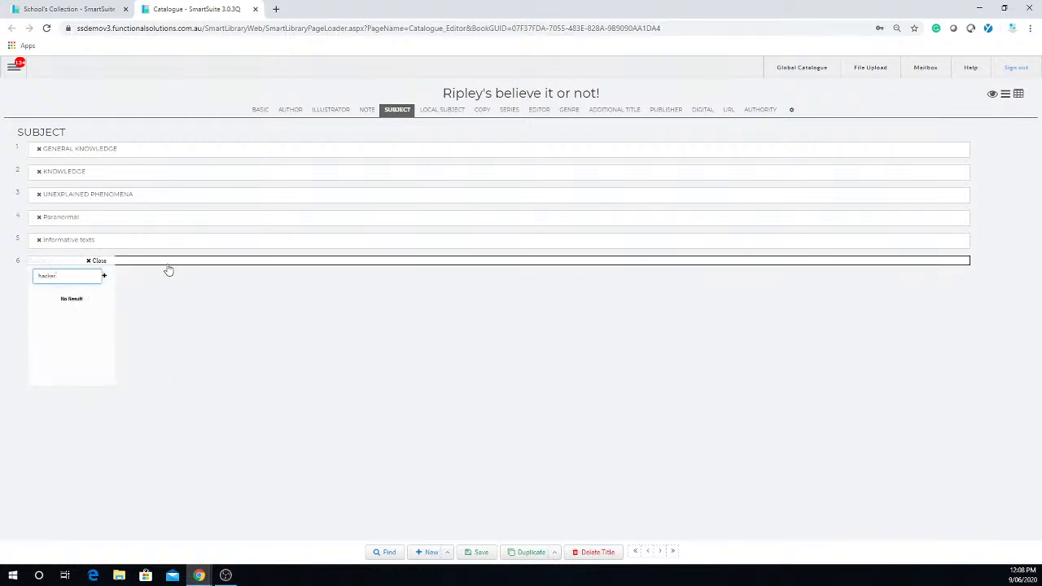
left_click(236, 350)
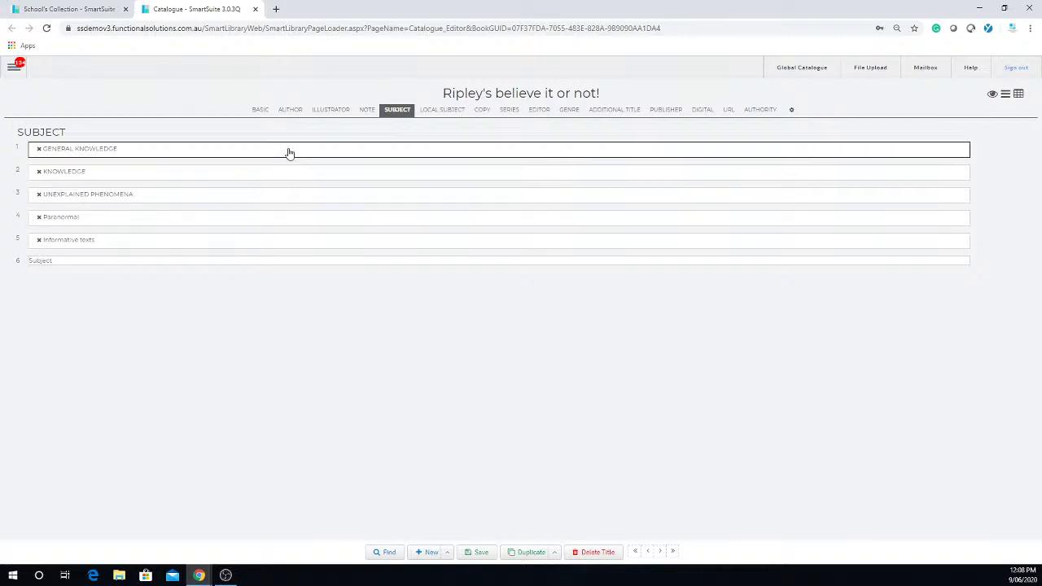
Step: In the copies table, try 'lib admin' as copy 1's location, then decline and keep General Library
left_click(483, 110)
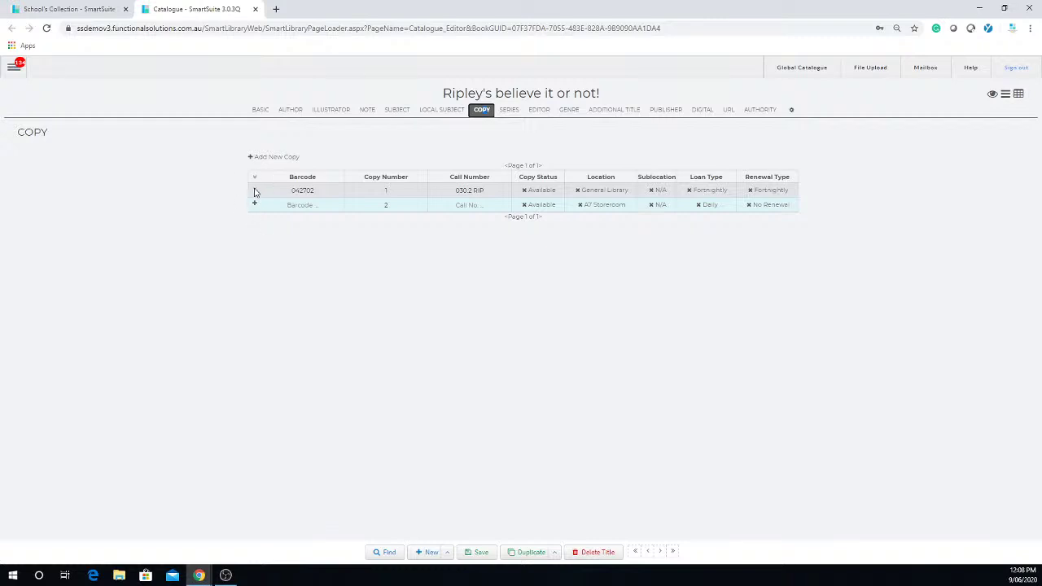
left_click(621, 194)
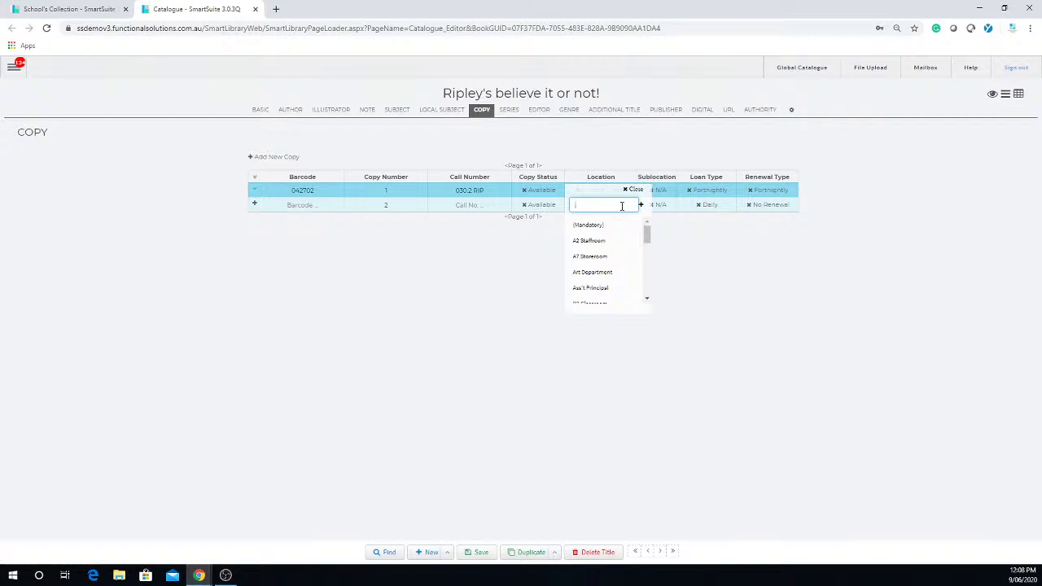
type("lib")
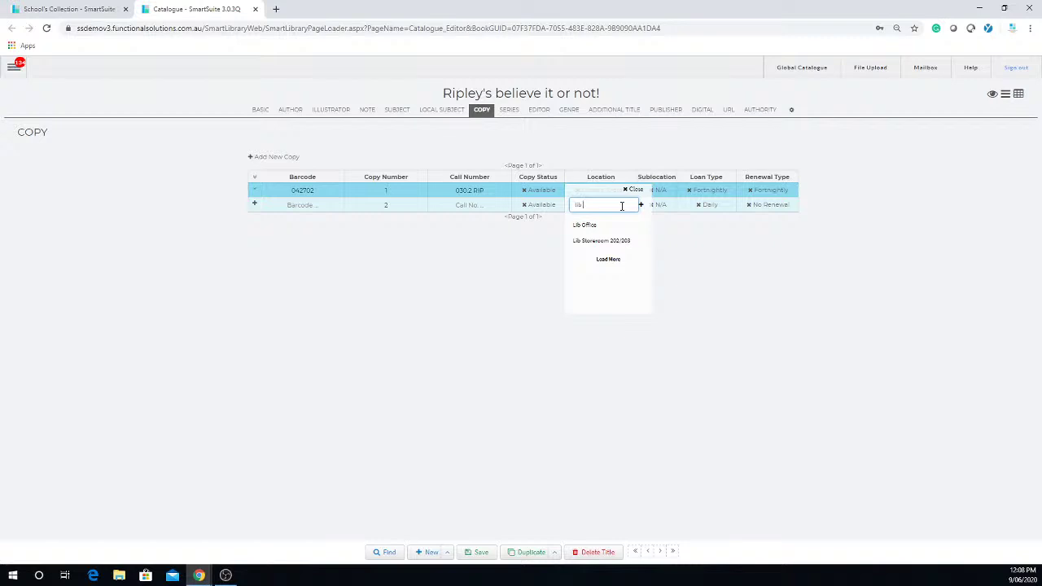
type(" admin")
key("Return")
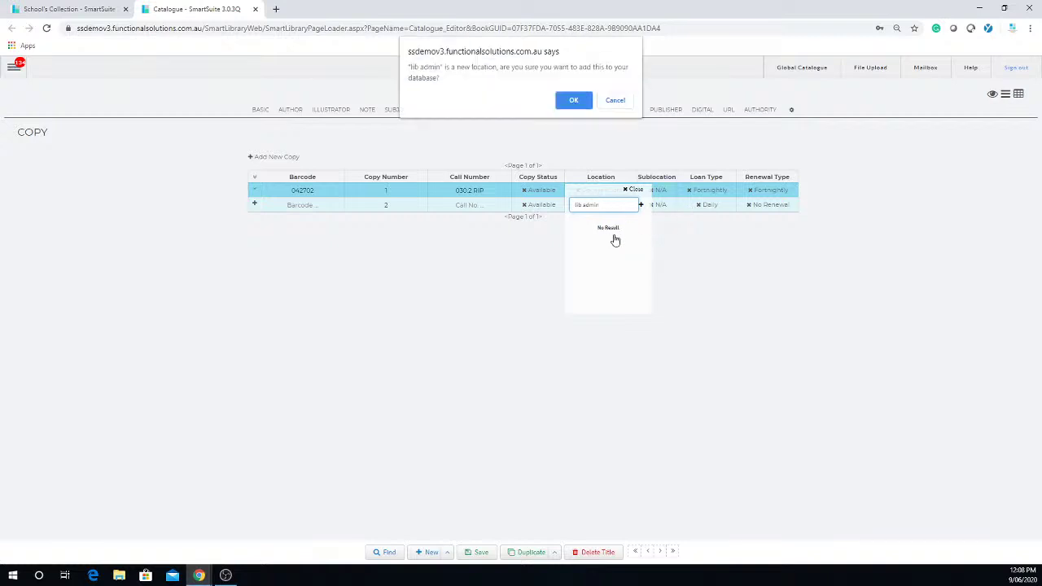
left_click(616, 101)
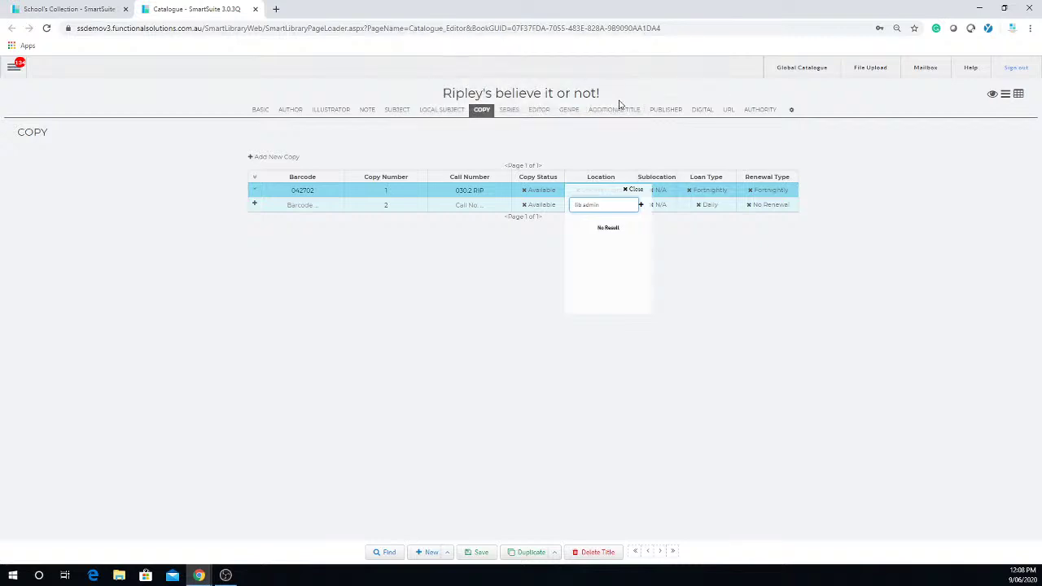
left_click(732, 277)
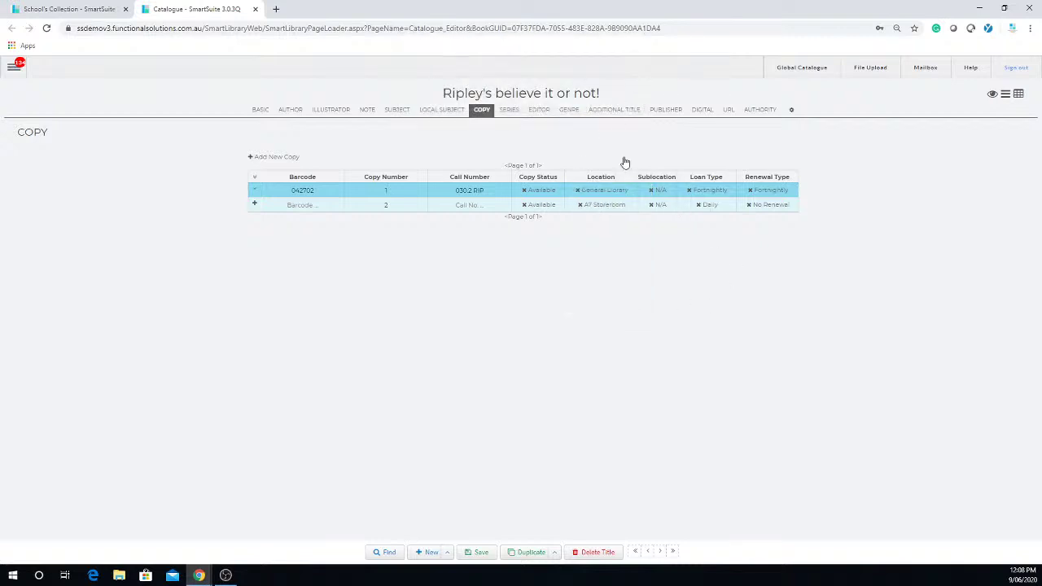
Step: Review the Ripley's author, illustrator and note sections, then return to its five subject headings
left_click(291, 113)
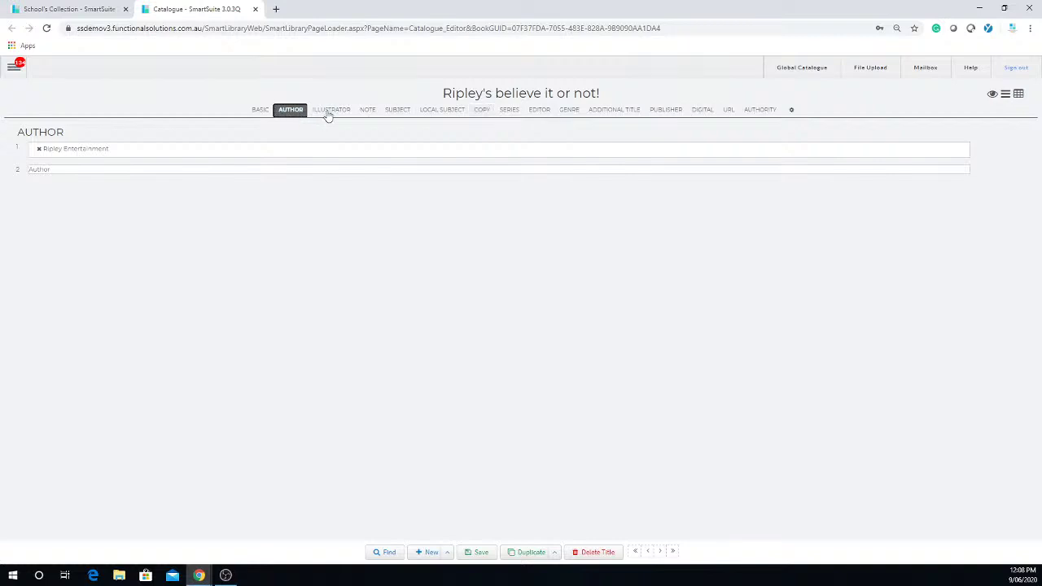
left_click(330, 112)
left_click(367, 114)
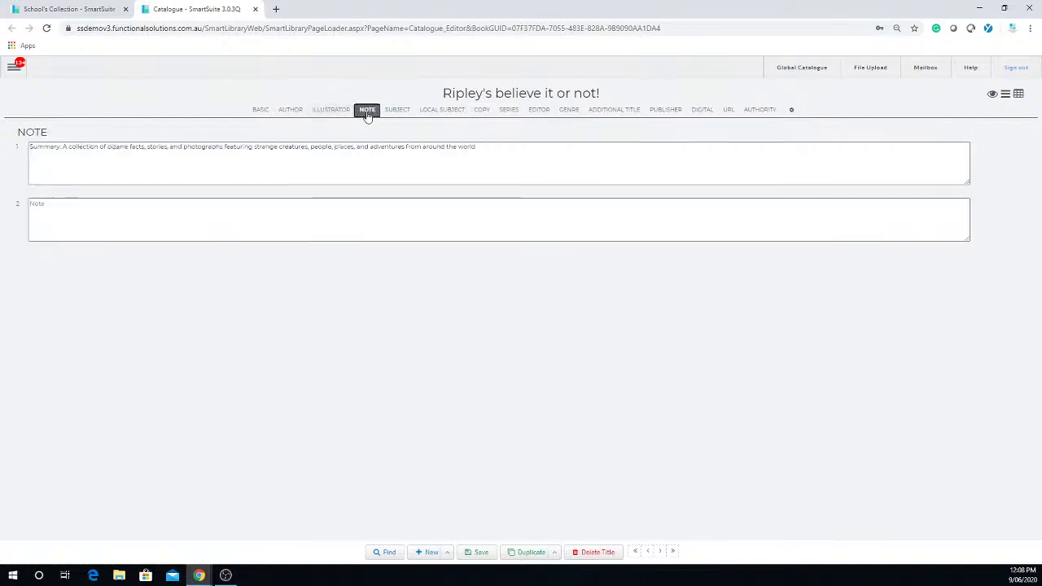
left_click(398, 112)
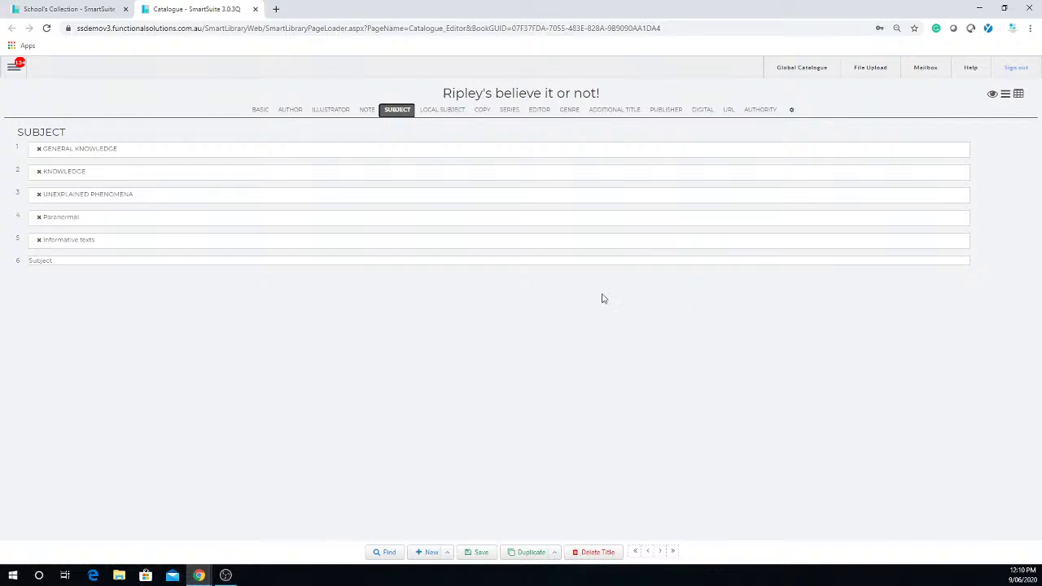
Step: Type 'g' in the new subject picker and pick GEMSTONES as the sixth subject
left_click(483, 264)
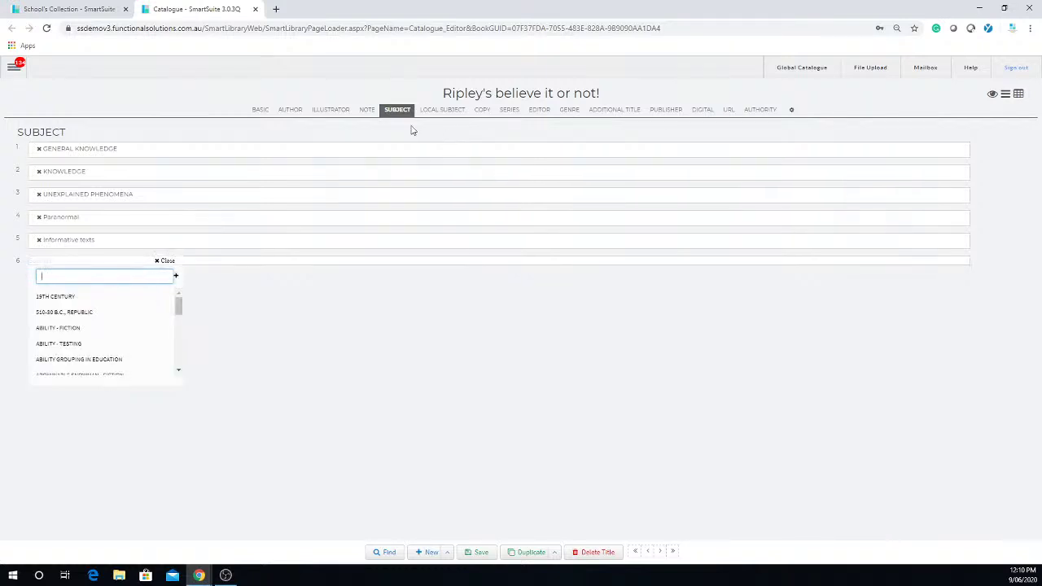
type("g")
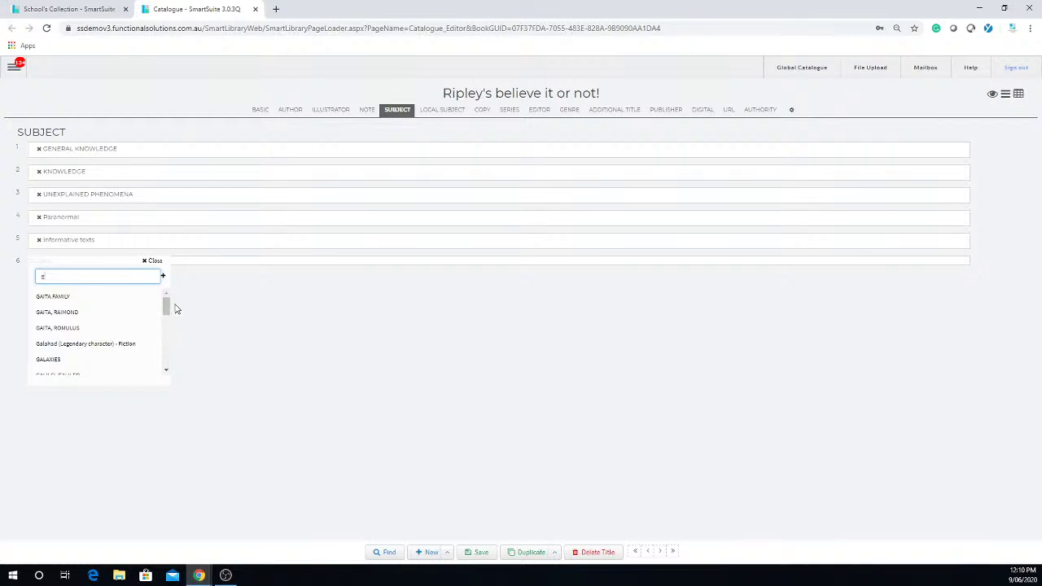
left_click_drag(168, 306, 169, 370)
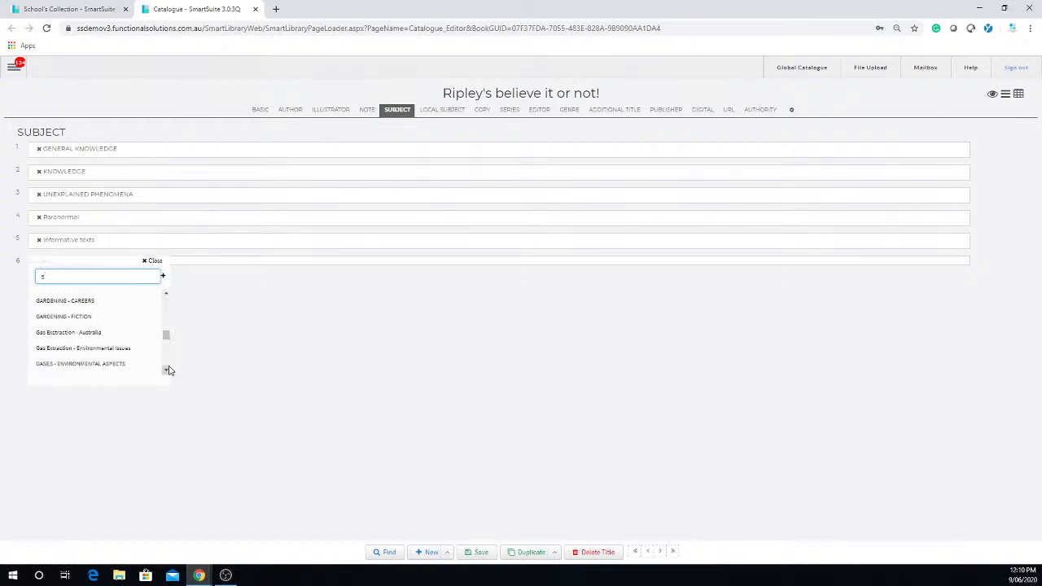
left_click(168, 372)
left_click(168, 372)
left_click(167, 372)
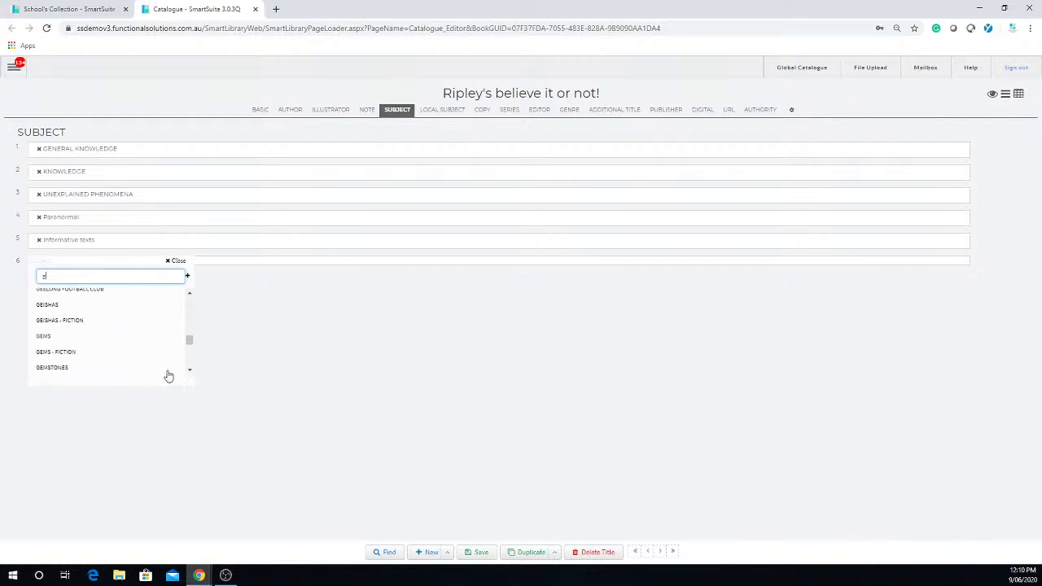
left_click(168, 372)
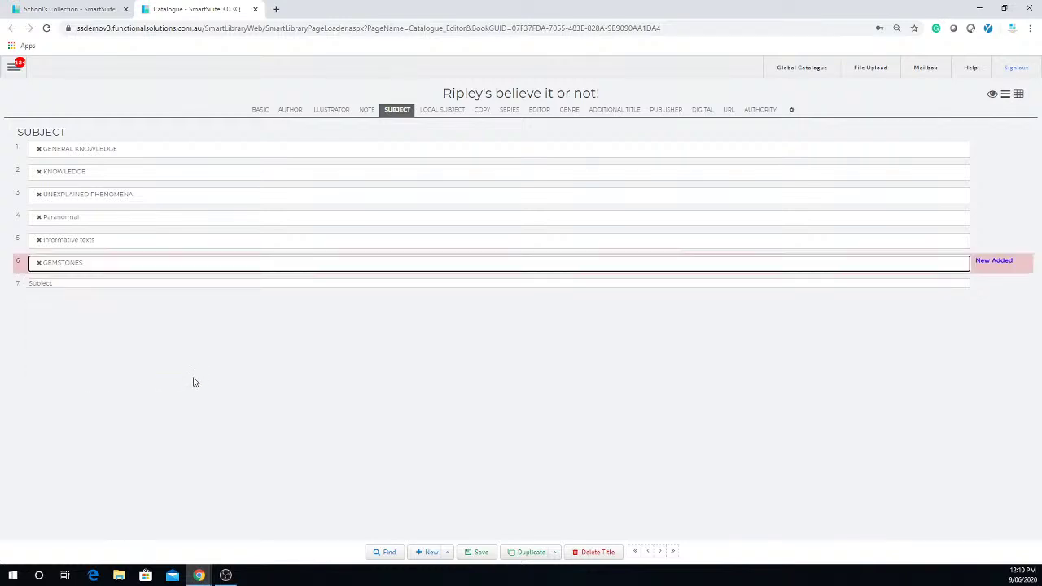
Step: Reopen the row 6 subject picker and scroll through the G headings like Graffiti
left_click(173, 269)
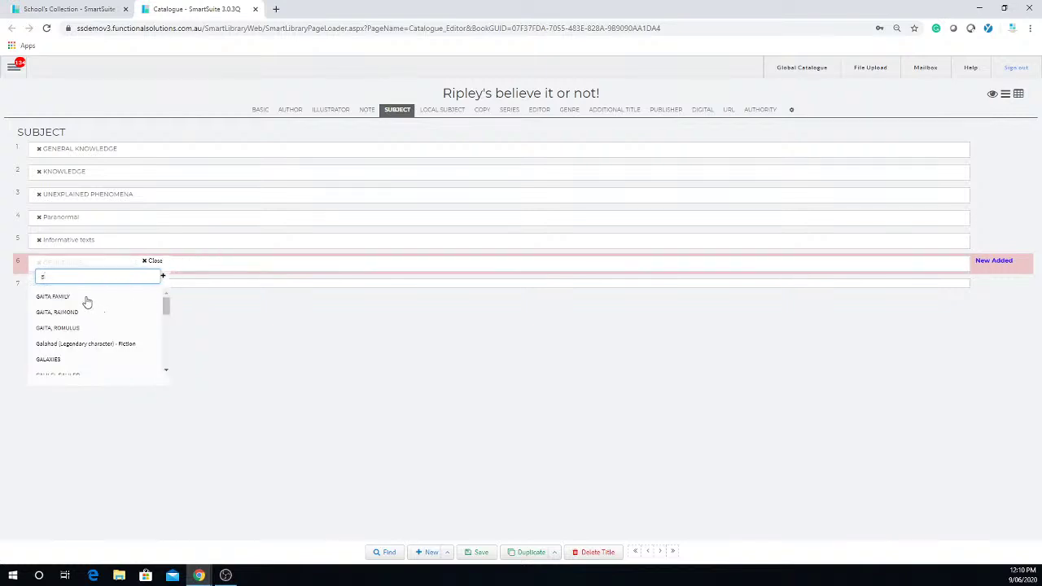
scroll(166, 371, "down", 5)
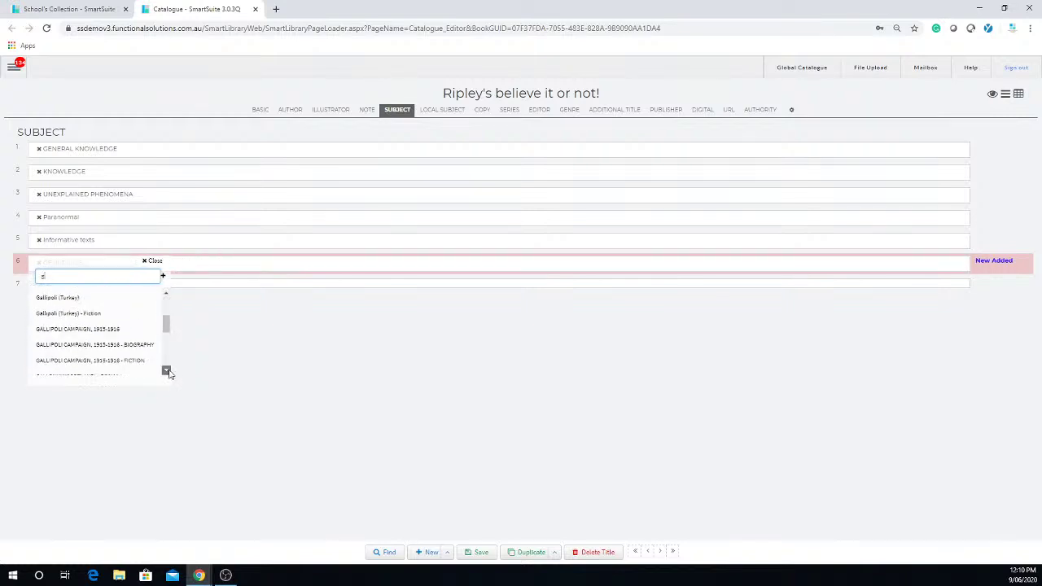
scroll(170, 374, "down", 10)
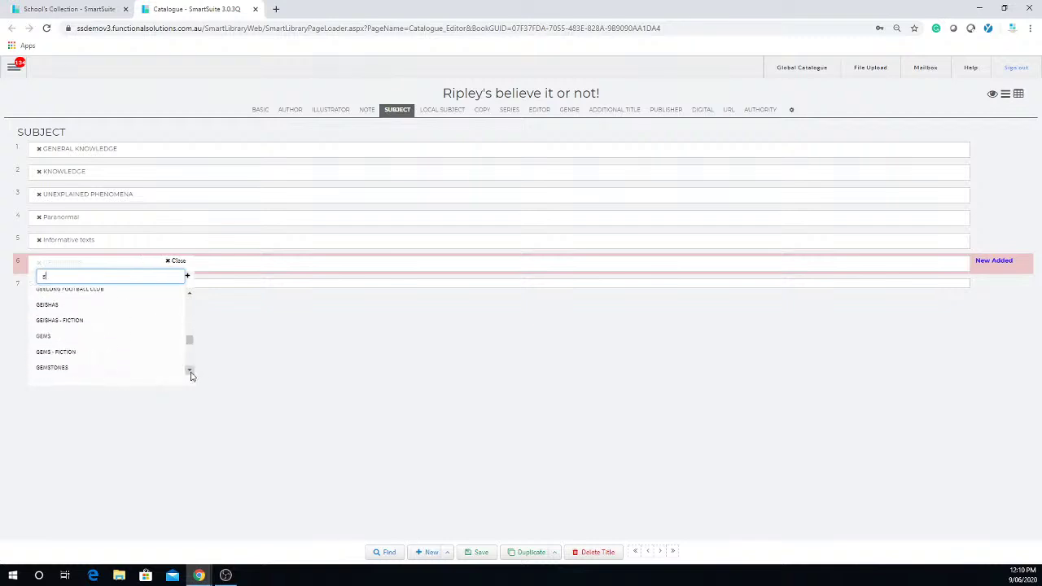
left_click(190, 372)
scroll(191, 375, "down", 10)
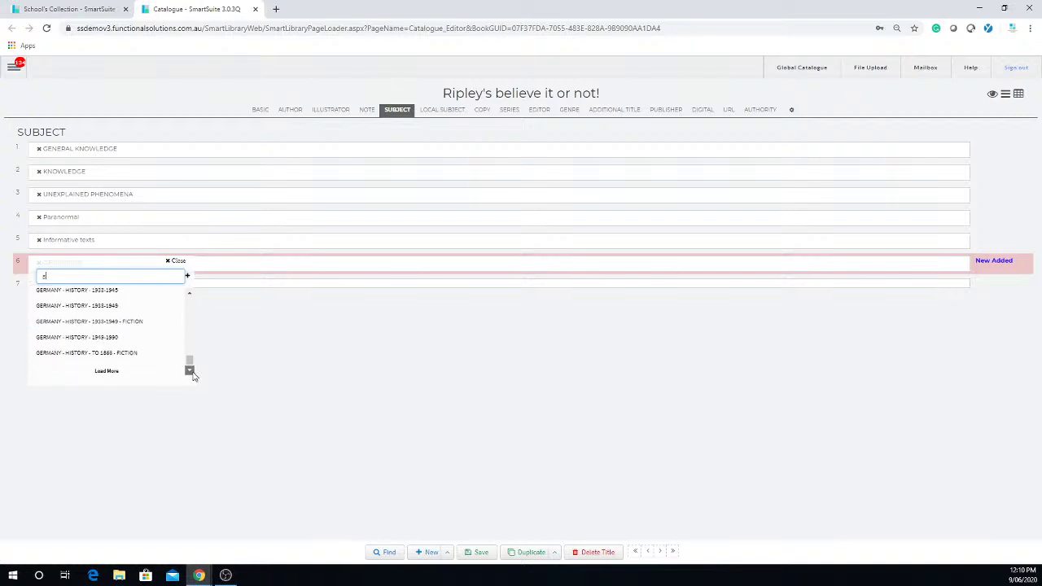
scroll(196, 376, "down", 10)
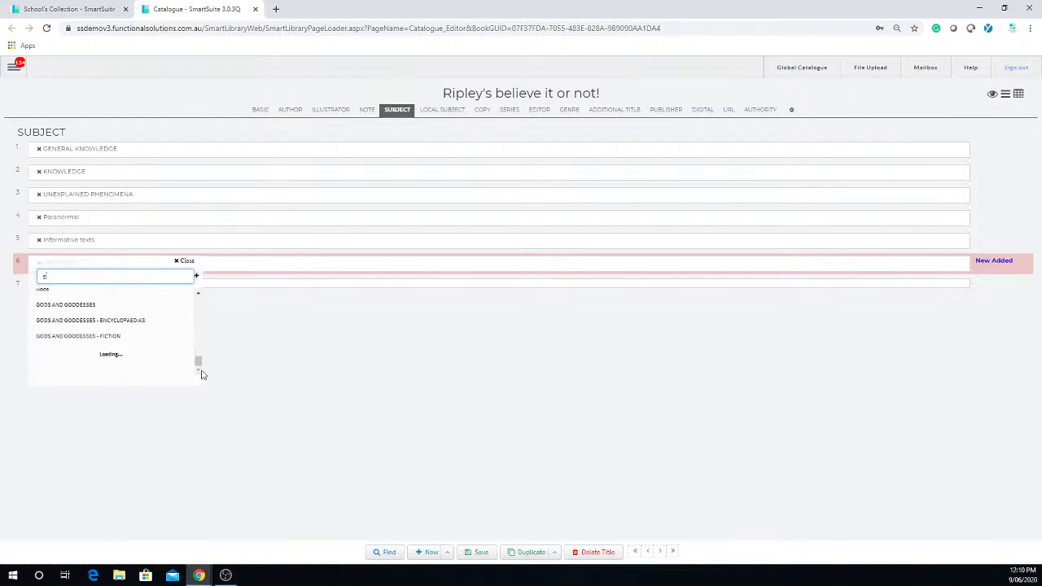
scroll(200, 373, "down", 10)
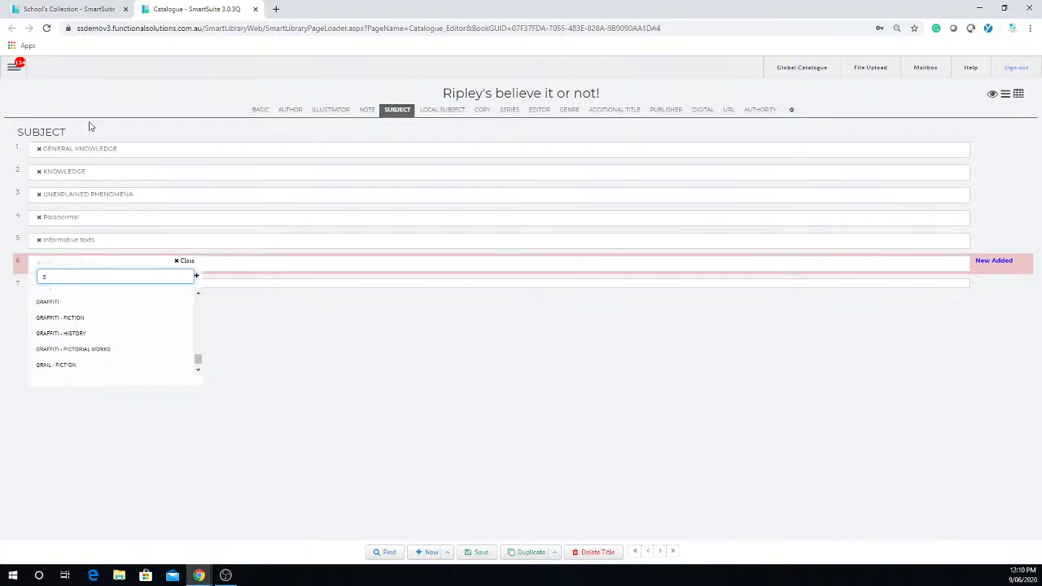
Step: Leave the unsaved record for Configuration > Authority Editor and open the authority type list
left_click(10, 70)
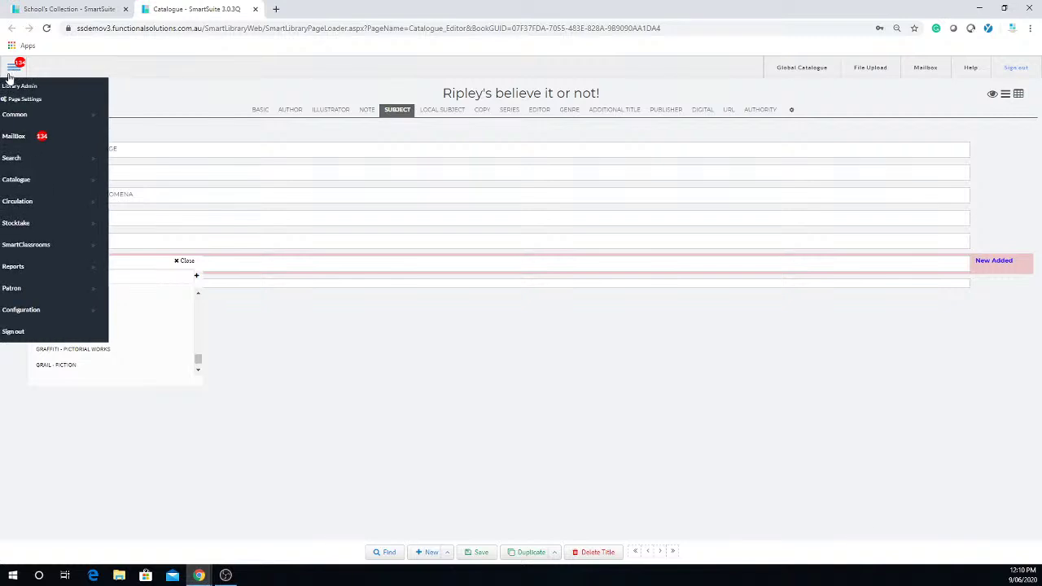
left_click(54, 312)
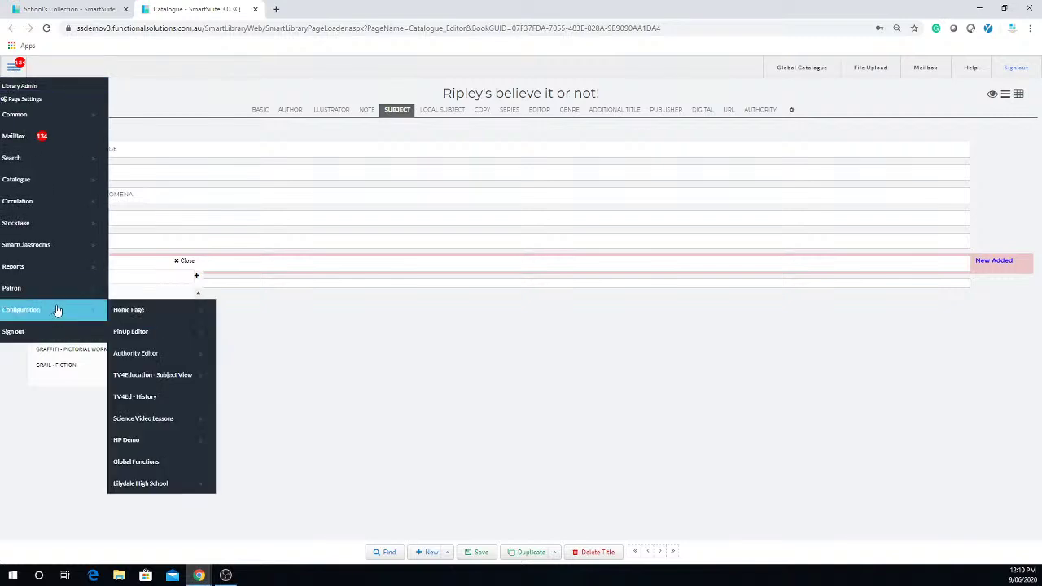
left_click(147, 361)
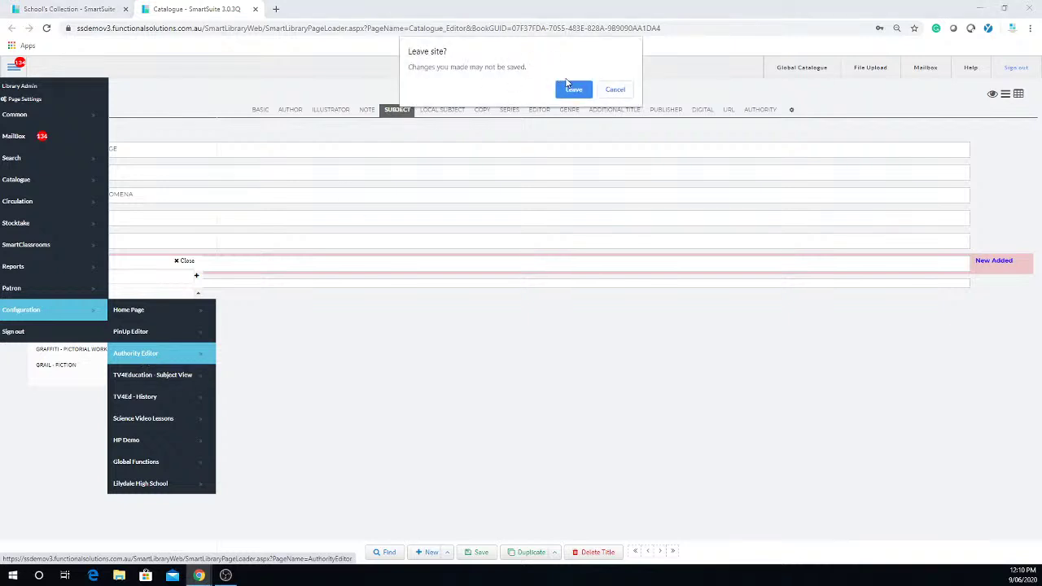
left_click(573, 90)
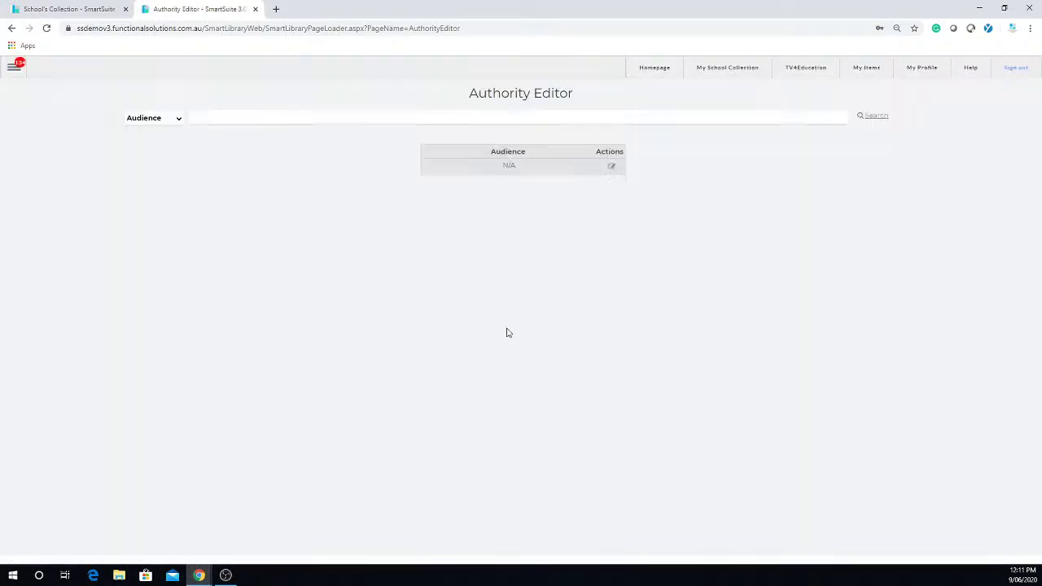
left_click(181, 122)
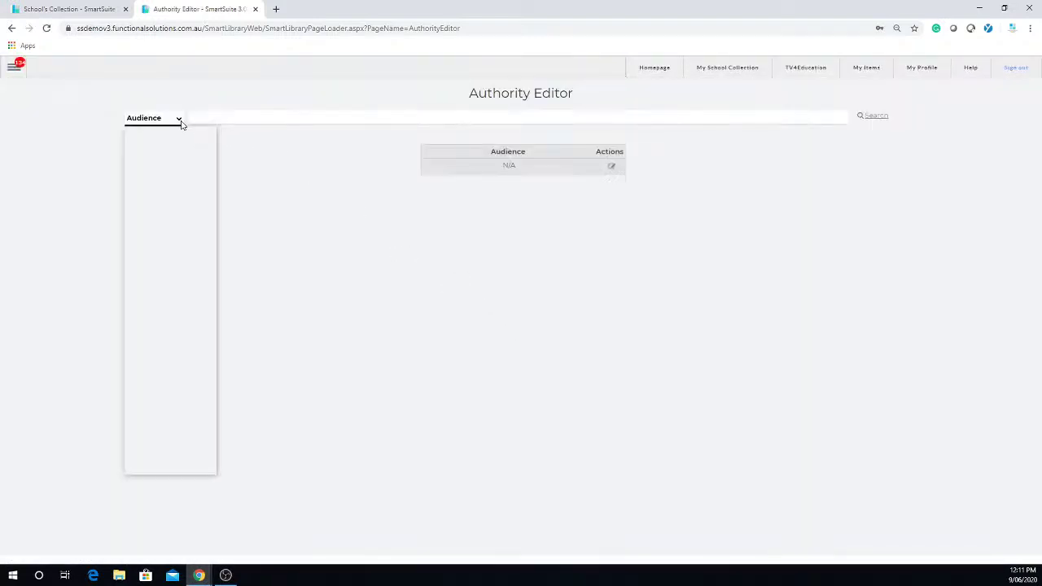
scroll(170, 270, "down", 4)
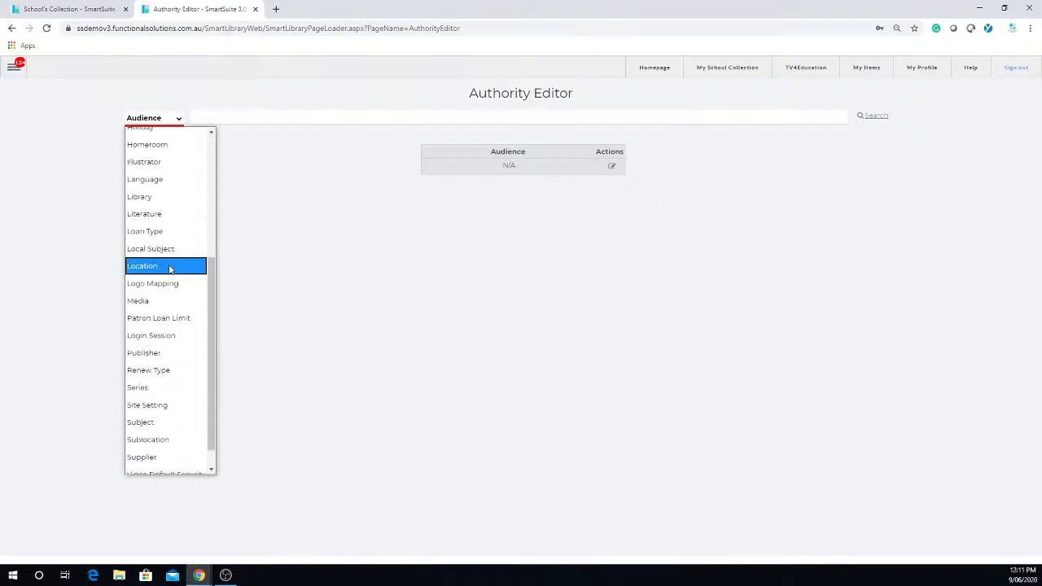
Step: Choose Subject authorities and scroll the list starting at 19TH CENTURY
left_click(157, 424)
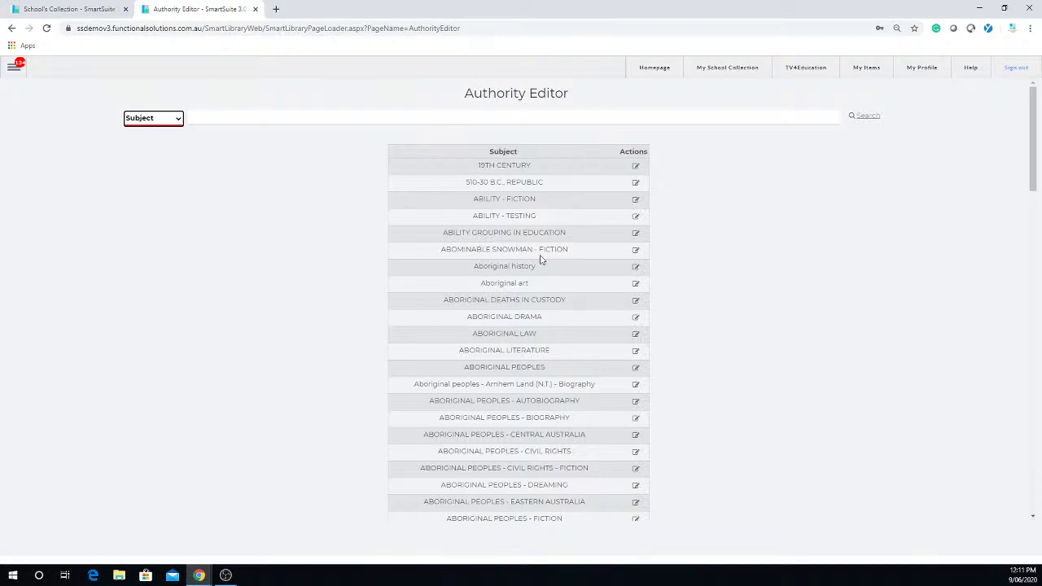
scroll(594, 303, "down", 10)
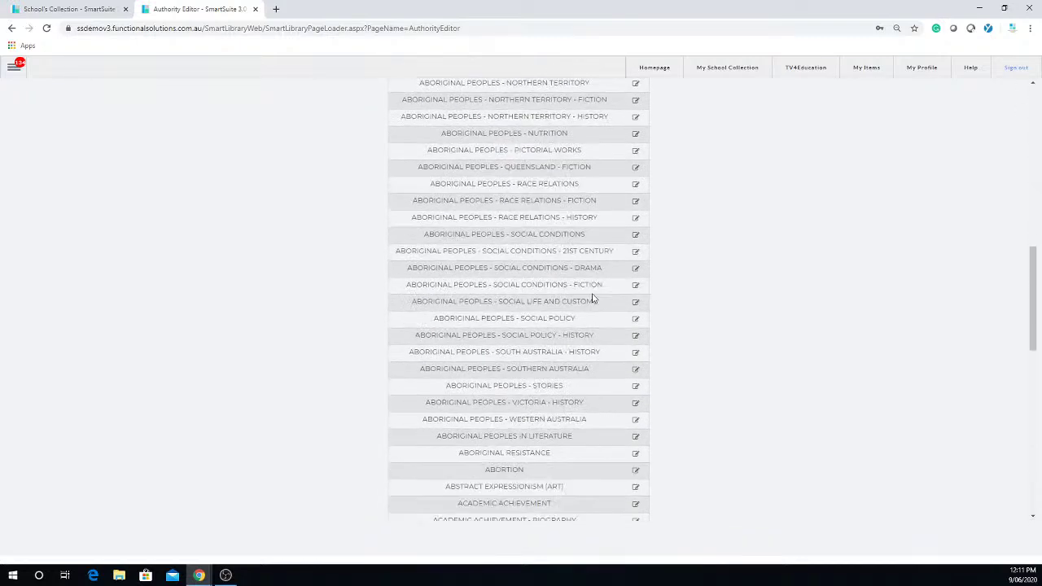
scroll(594, 300, "down", 8)
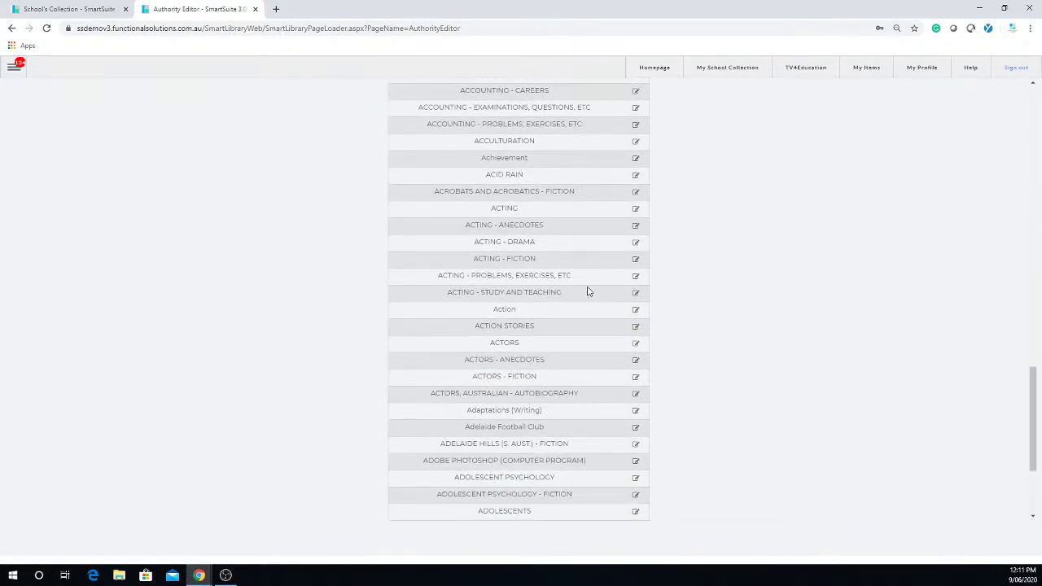
scroll(588, 291, "up", 18)
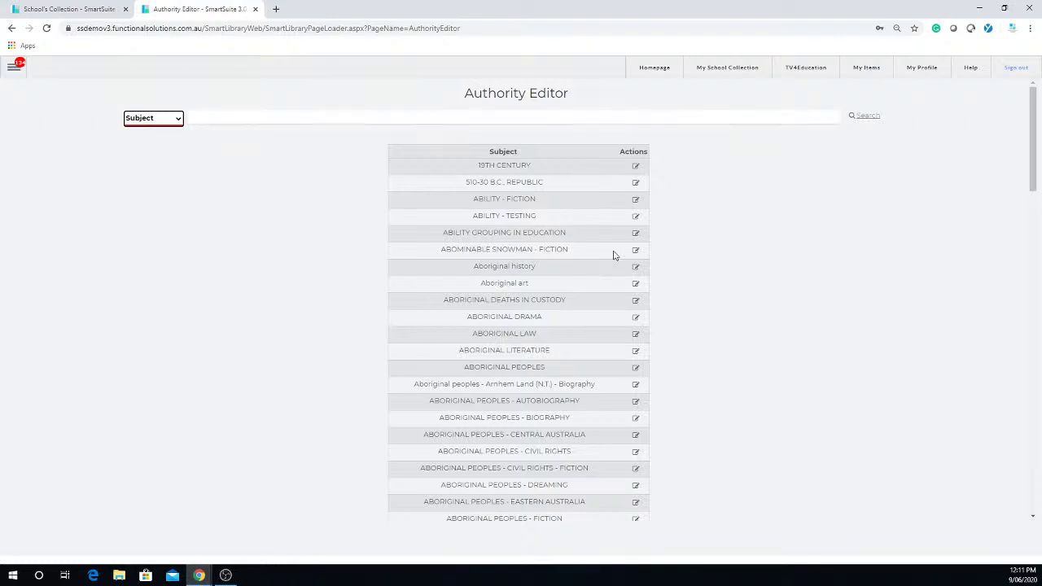
left_click(638, 172)
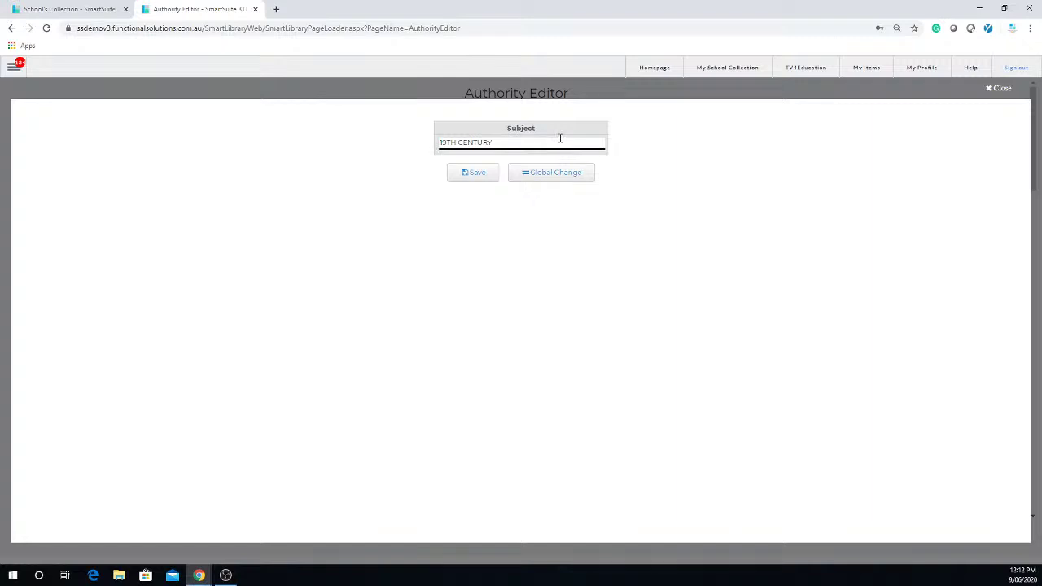
left_click_drag(559, 140, 420, 164)
left_click(595, 138)
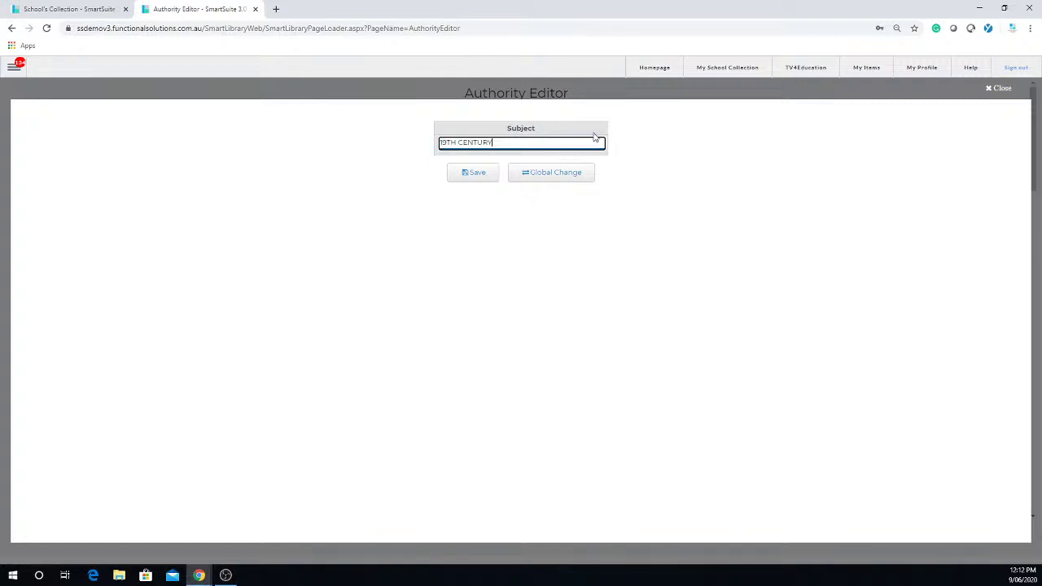
left_click_drag(595, 138, 377, 174)
left_click(990, 89)
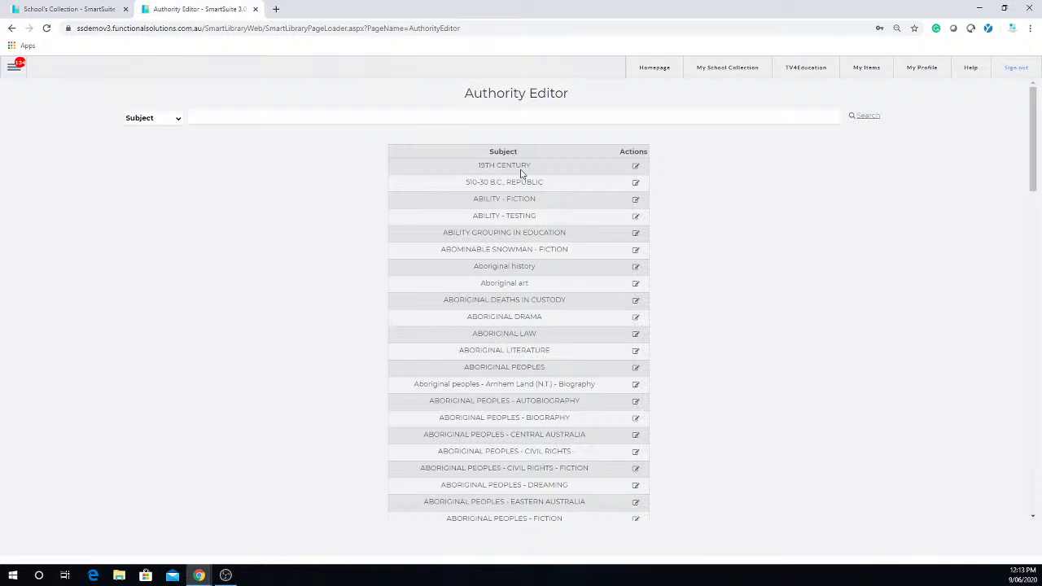
Step: Go to My School Collection from the top navigation bar
left_click(719, 70)
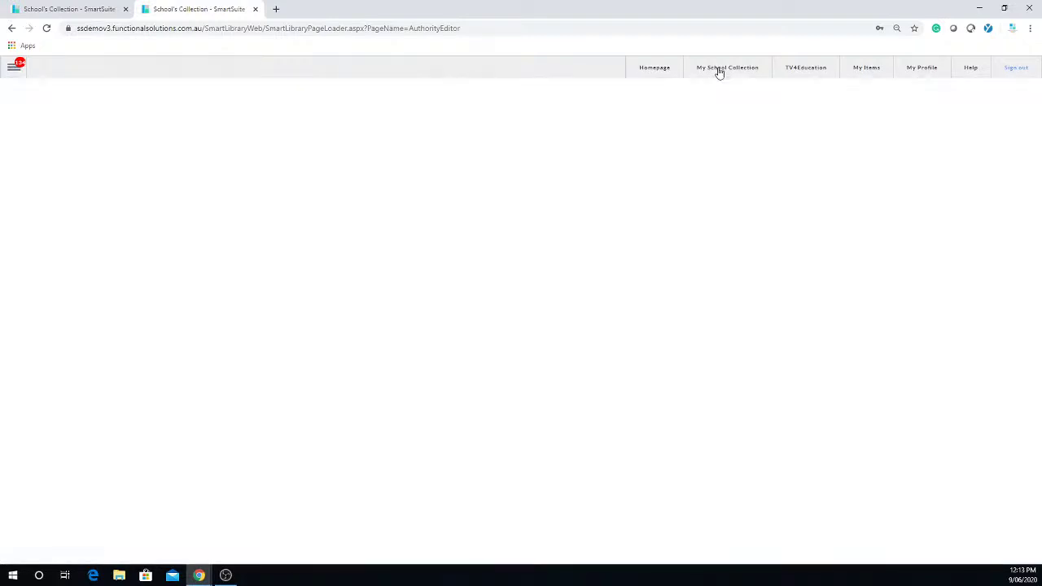